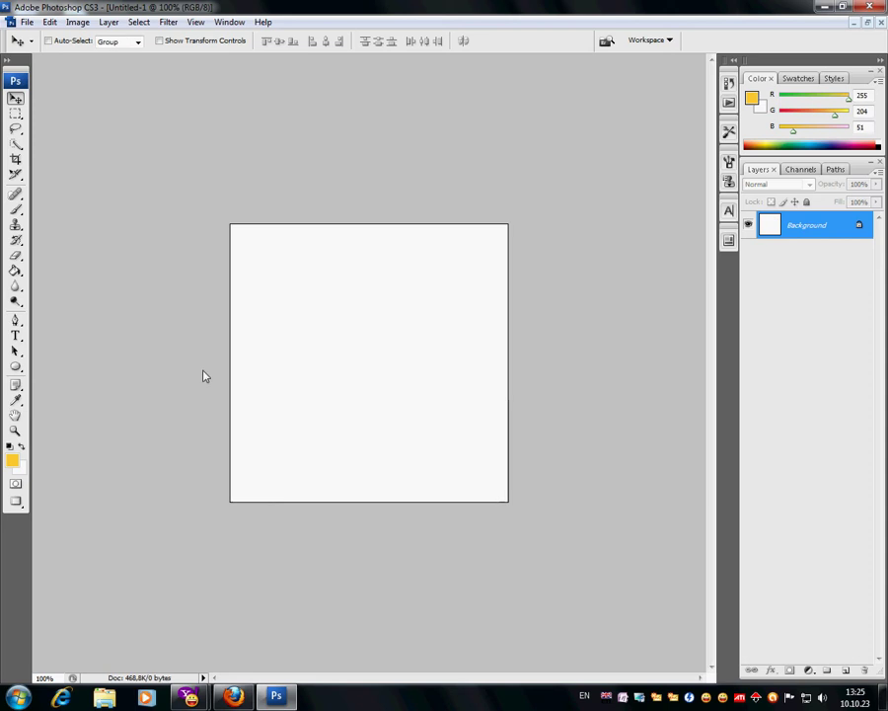
Set the foreground color to black (000000) and fill the Background layer with it.
left_click(16, 462)
left_click(385, 593)
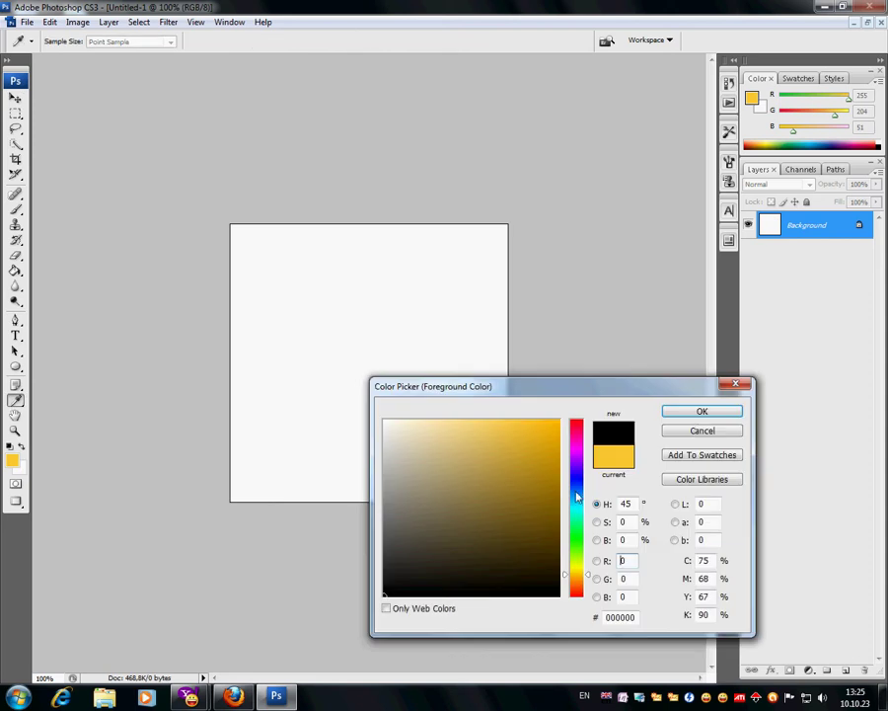
left_click(703, 411)
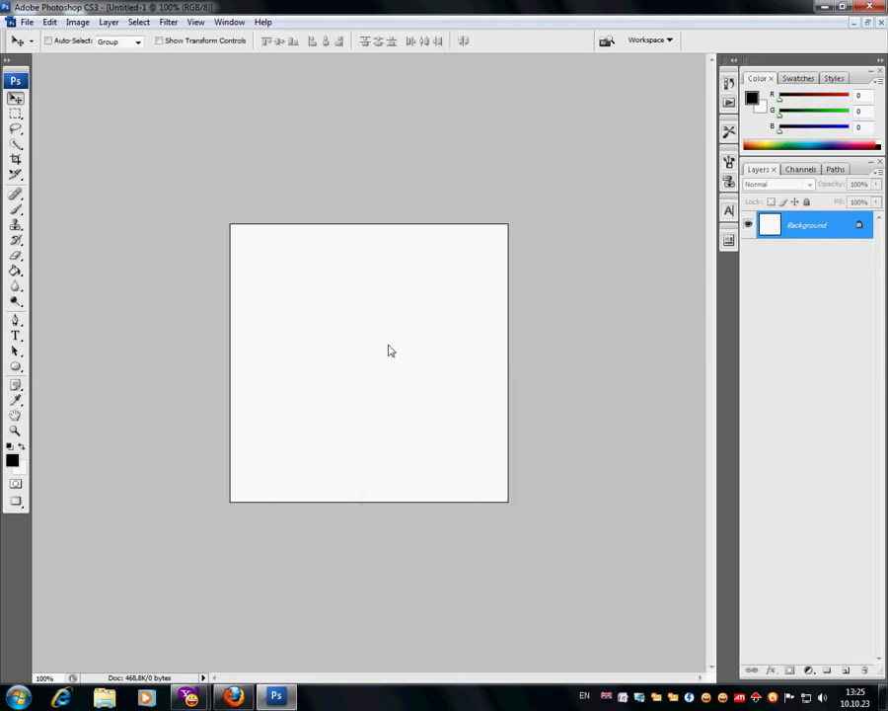
left_click(16, 269)
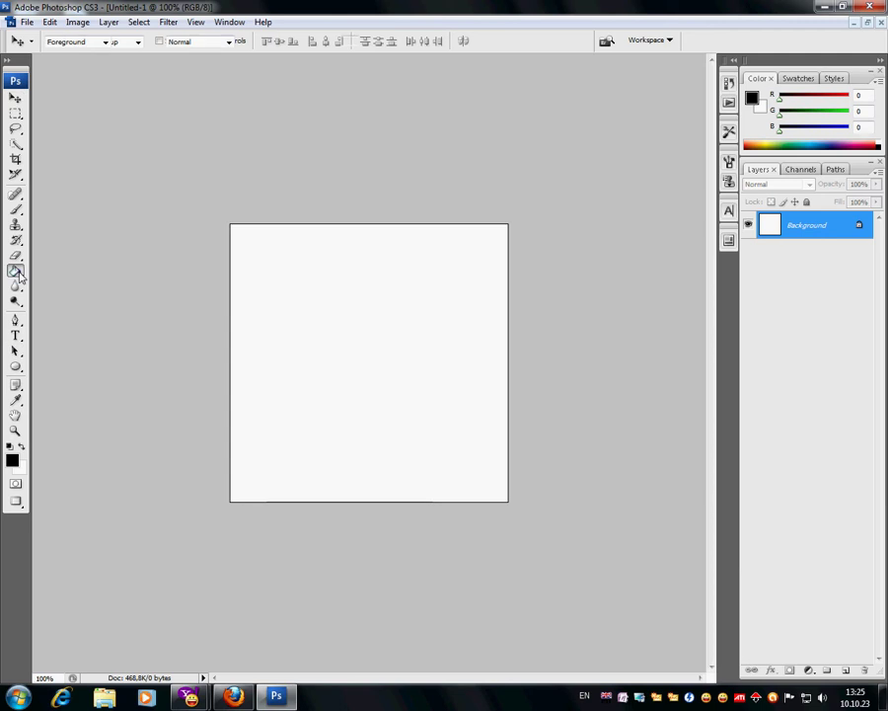
key("alt+BackSpace")
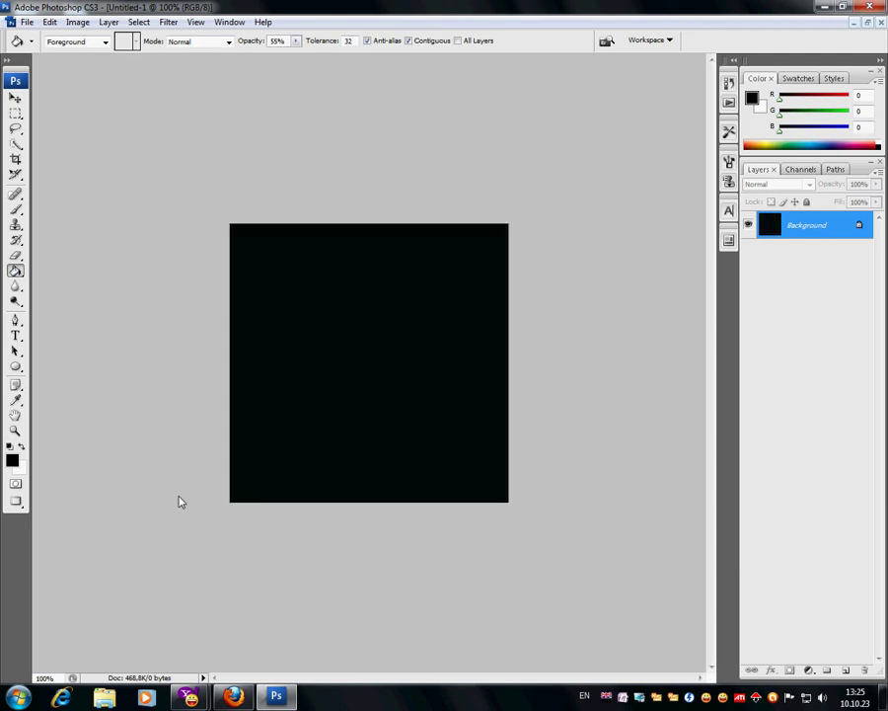
With the Type tool active, set the foreground color to yellow ffcc33.
left_click(16, 335)
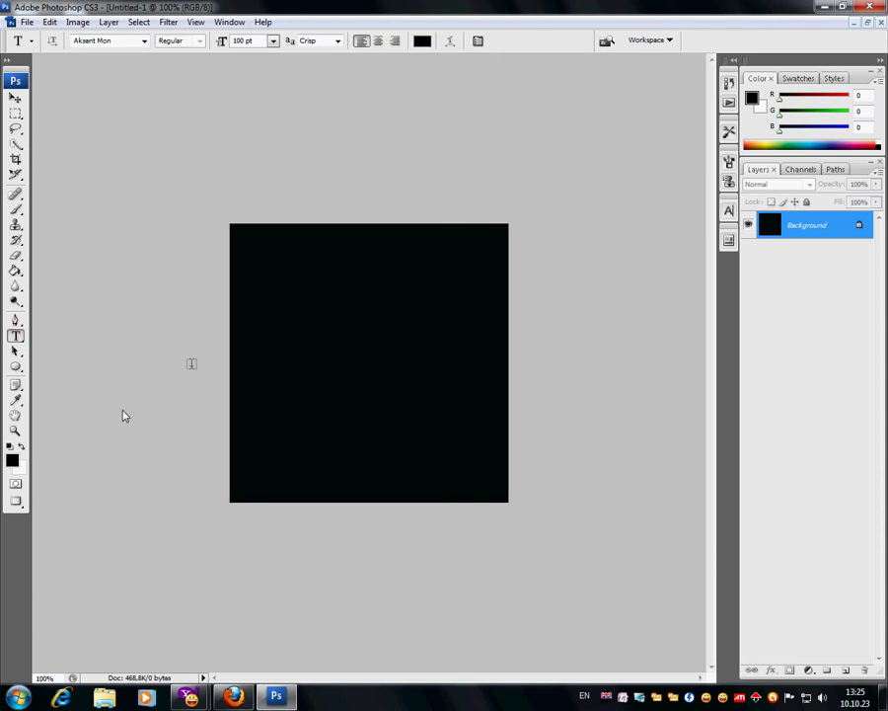
left_click(11, 459)
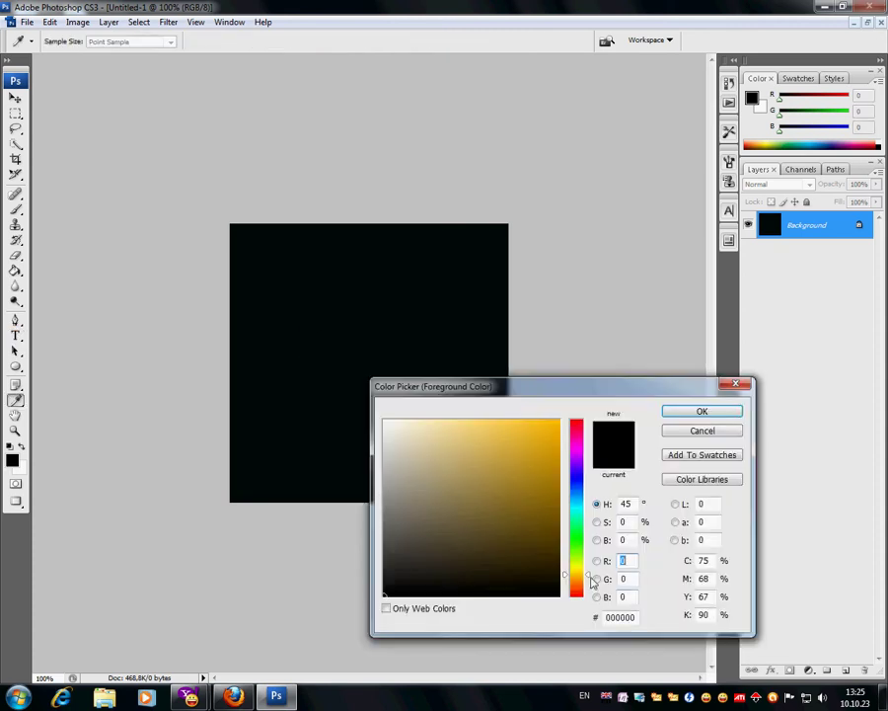
left_click(635, 617)
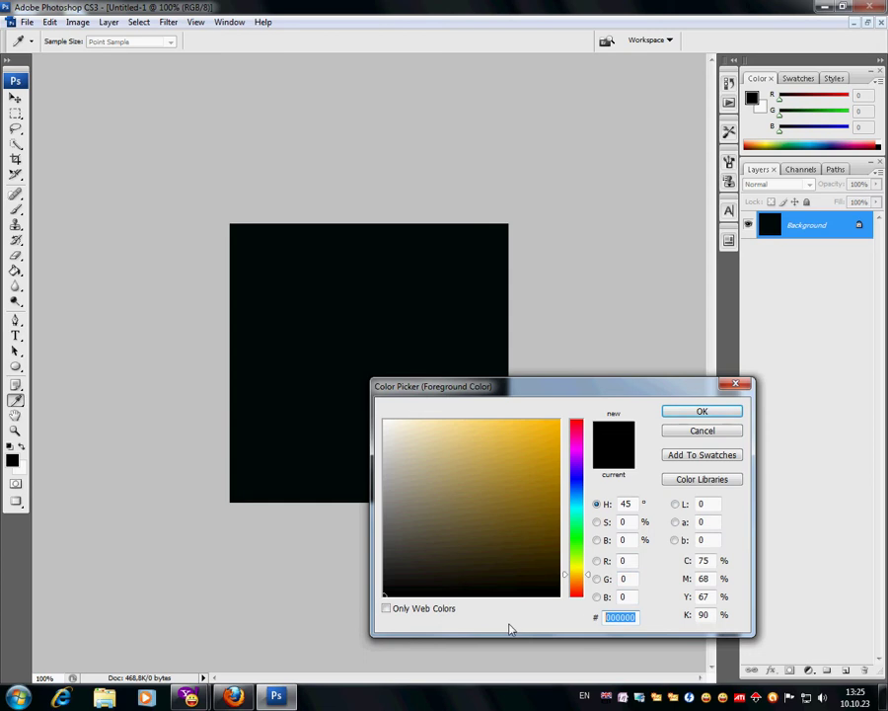
type("ffc")
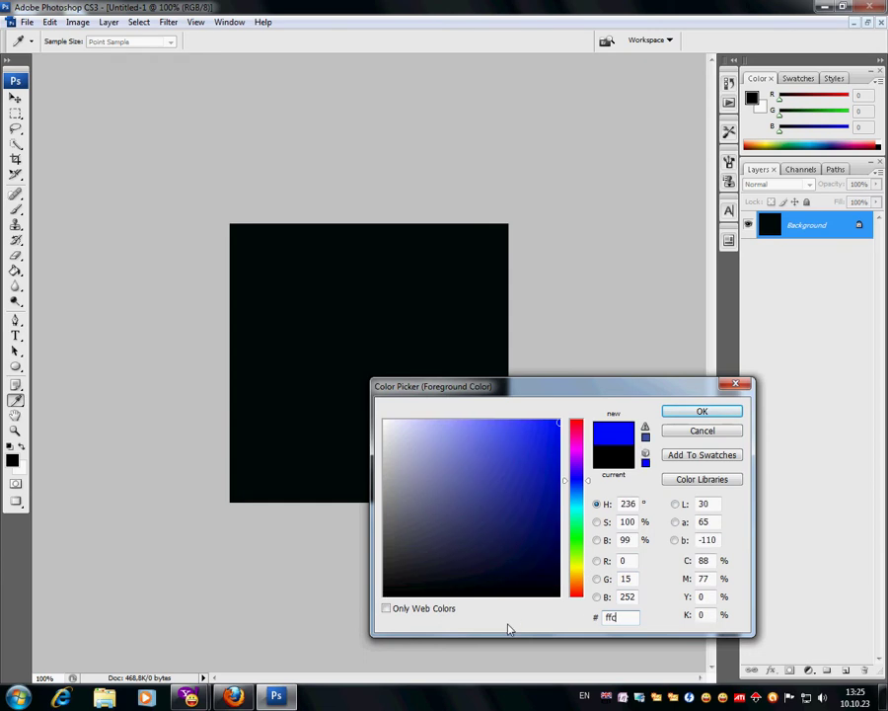
type("c33")
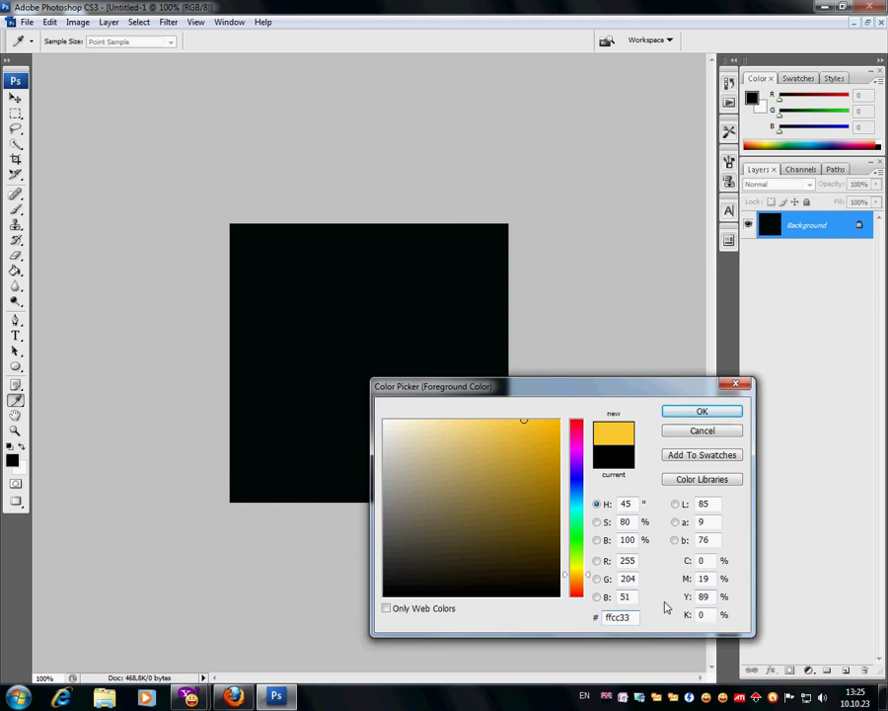
left_click(633, 620)
left_click(702, 414)
key("t")
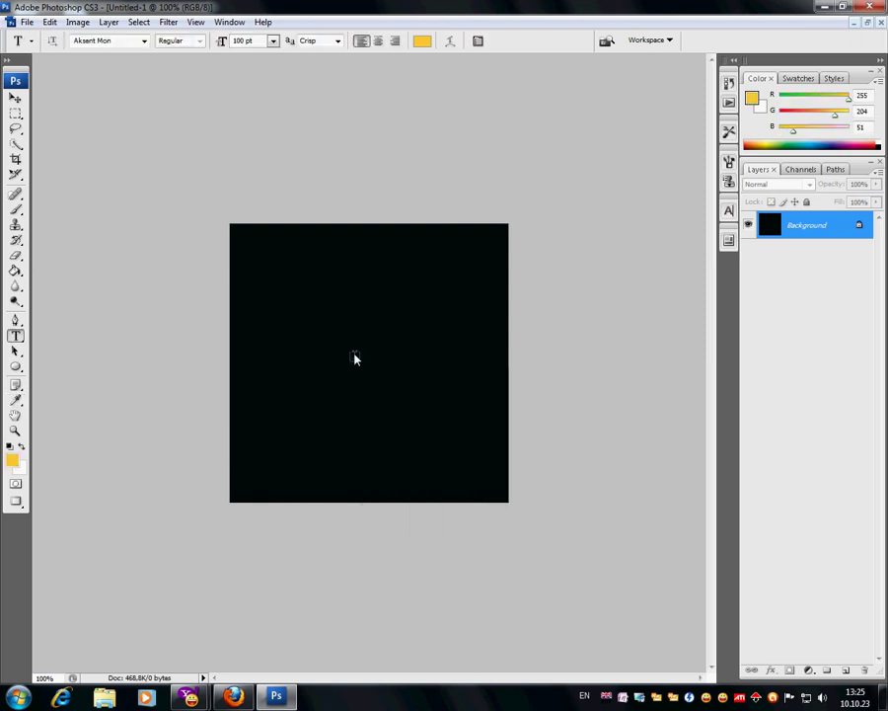
Add the text JD(3) in 100 pt Aksent Mon across the middle of the canvas, adjust its position and commit it.
left_click_drag(241, 324, 501, 401)
type("JD(3)")
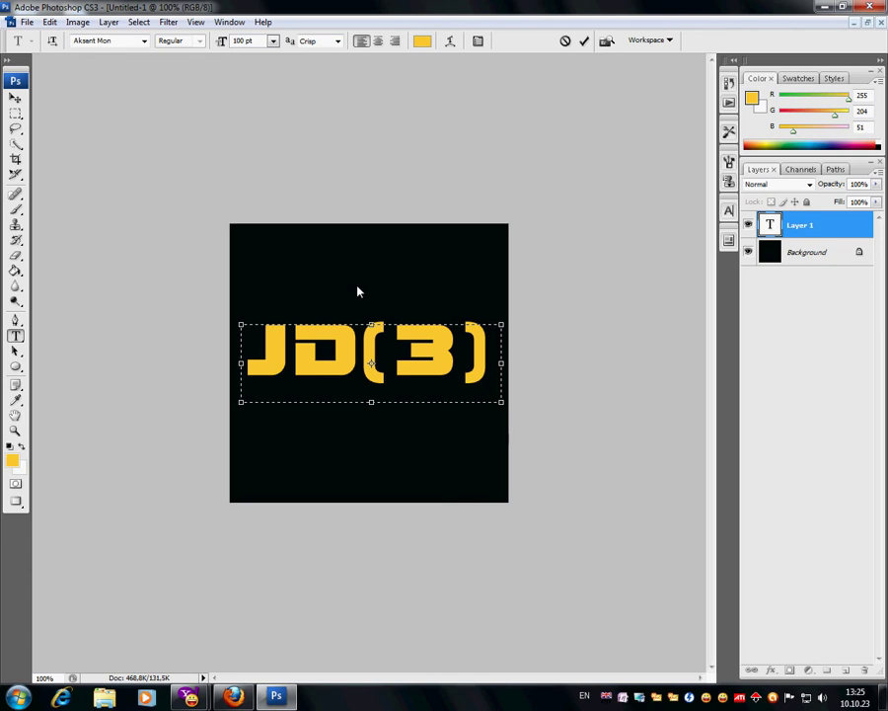
left_click_drag(357, 291, 357, 307)
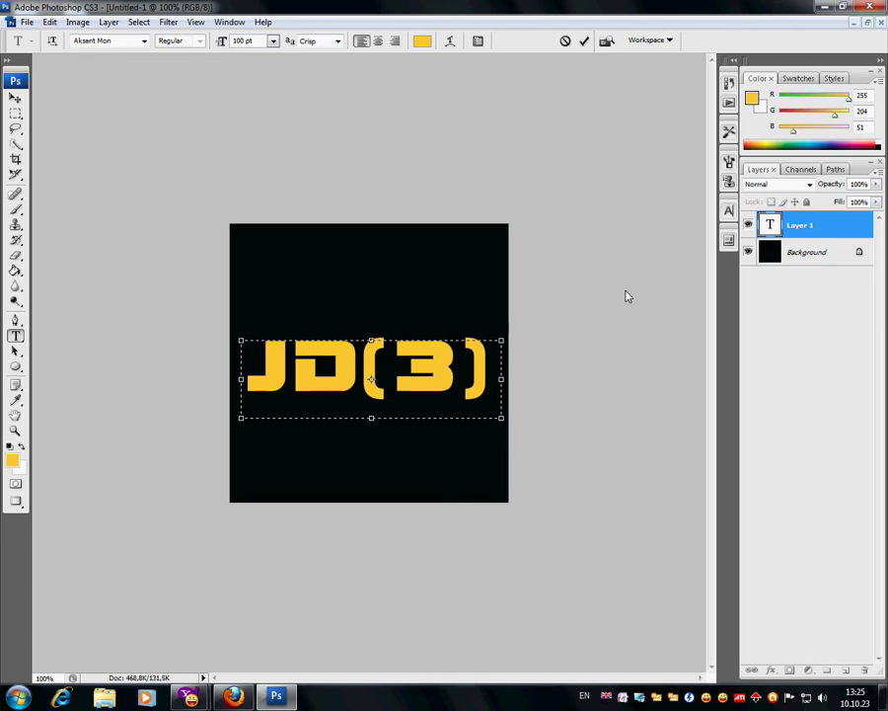
key("ctrl+Up")
key("ctrl+Up")
key("ctrl+Up")
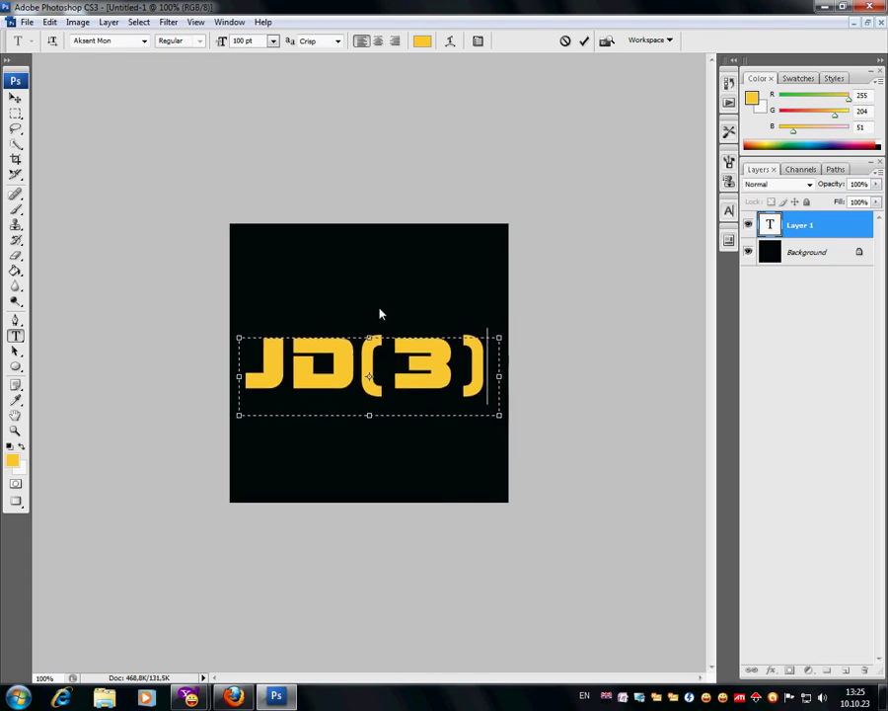
left_click(793, 226)
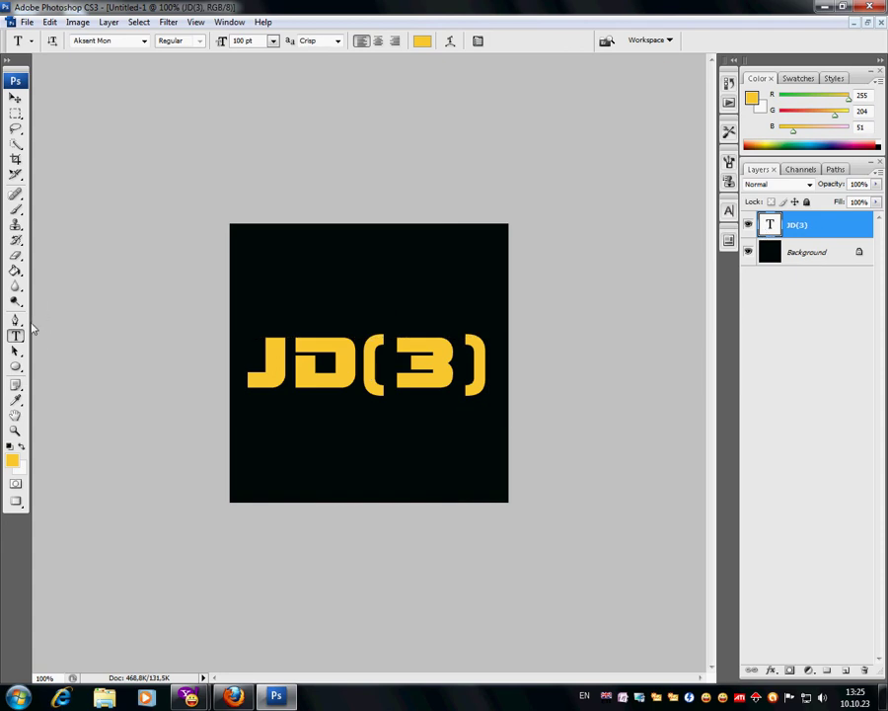
Add a new layer above the text and set the foreground color to black (000000).
left_click(846, 670)
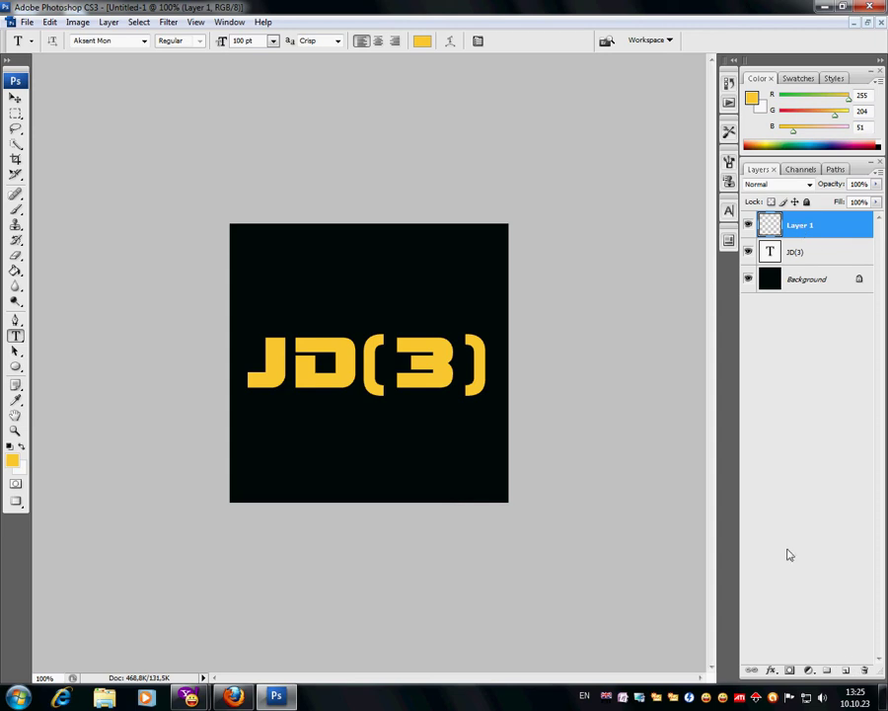
left_click(169, 22)
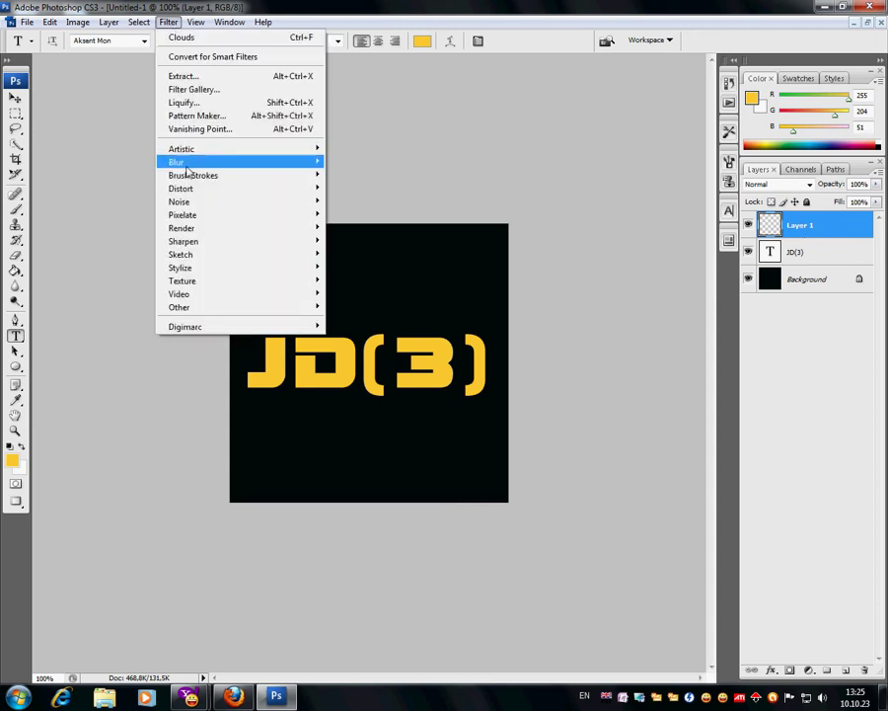
left_click(12, 460)
left_click(12, 460)
left_click(385, 594)
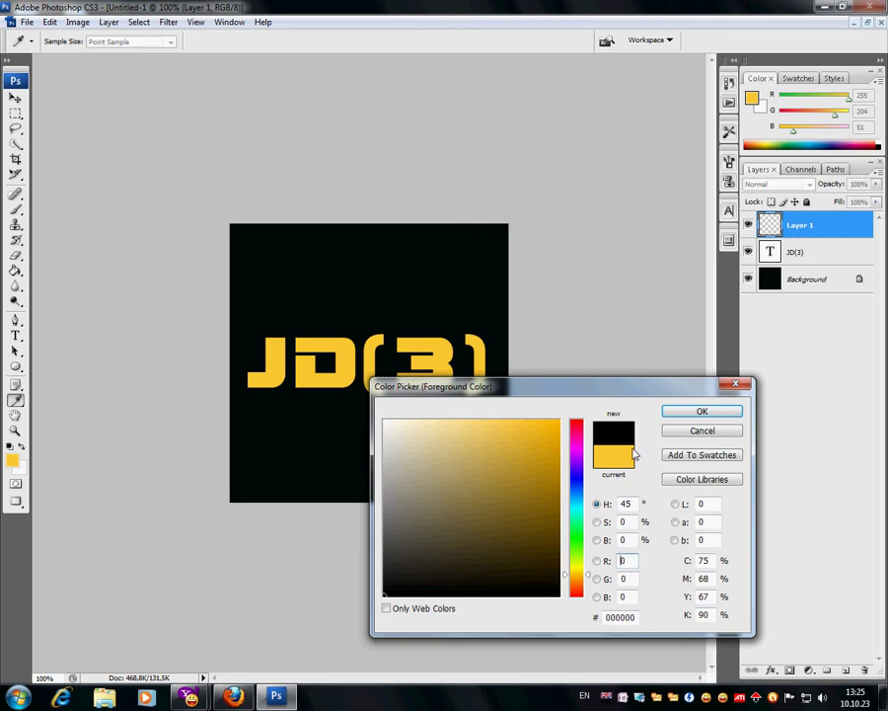
left_click(702, 411)
key("t")
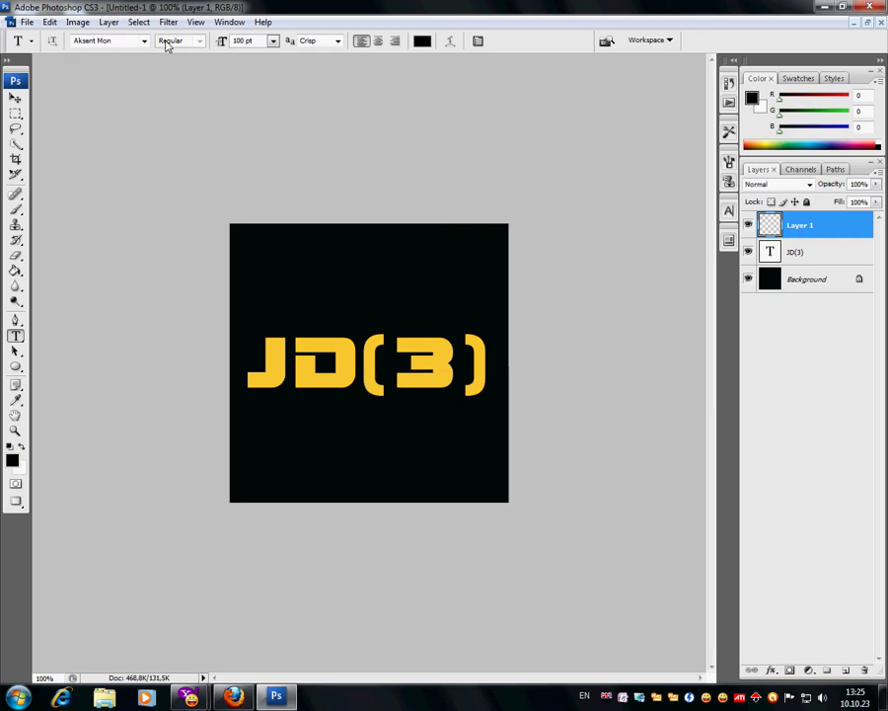
Render the Clouds filter on the empty Layer 1.
left_click(169, 21)
mouse_move(202, 181)
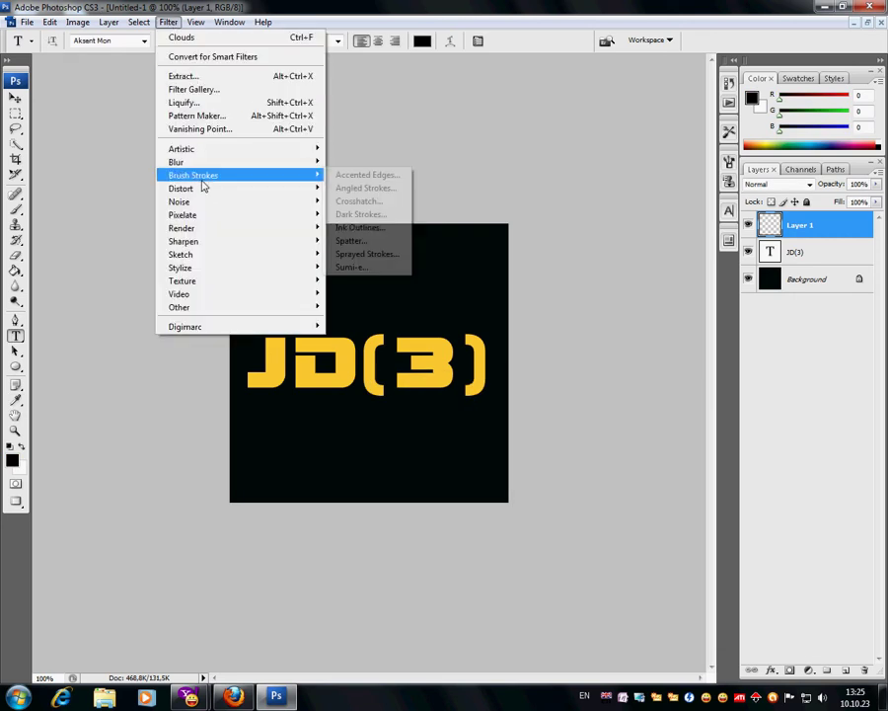
mouse_move(313, 228)
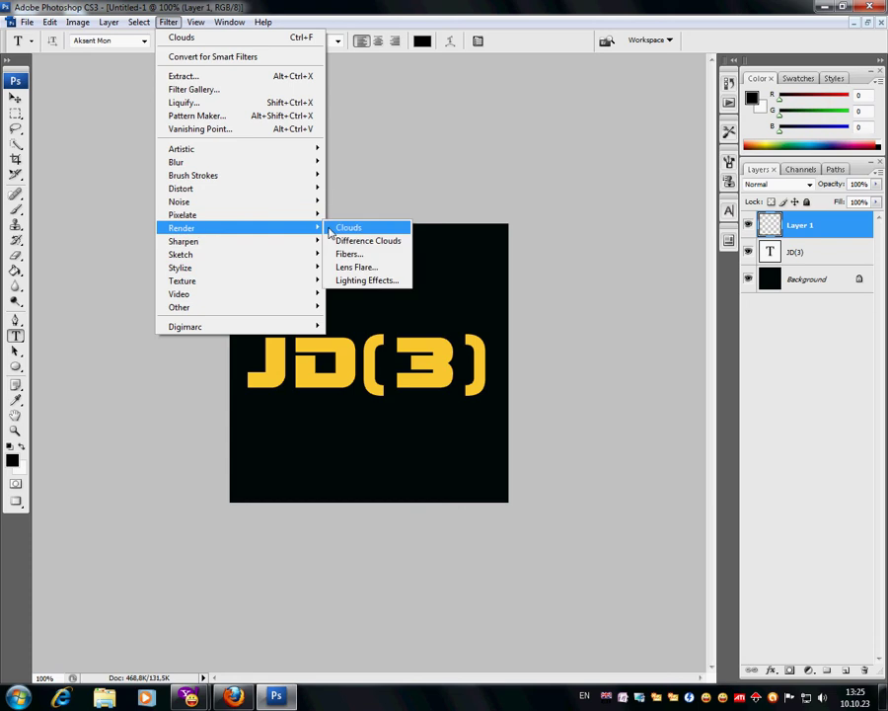
left_click(339, 230)
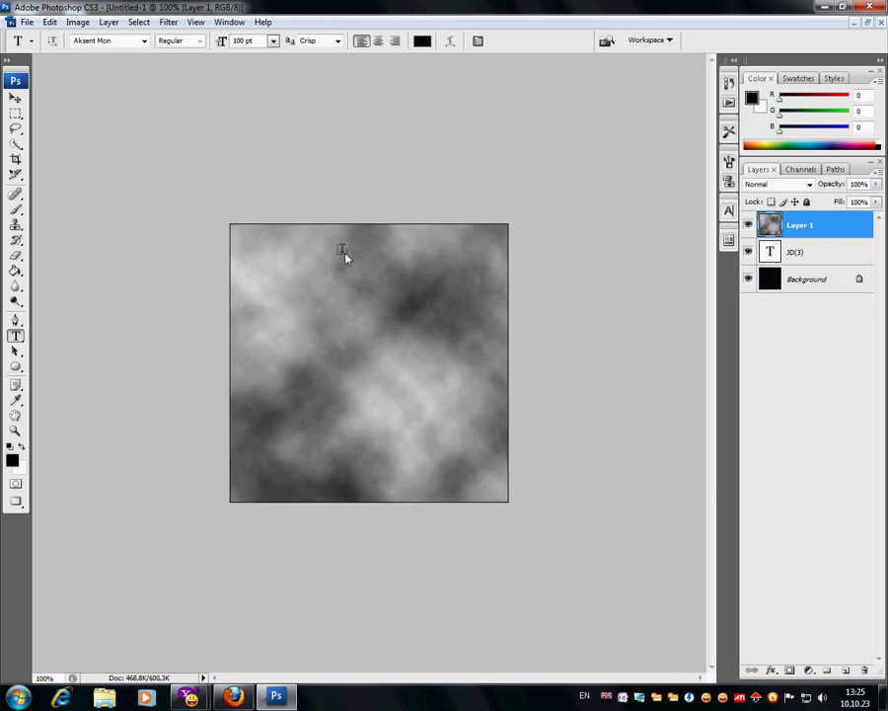
Apply the Chrome filter to Layer 1 with Detail 4 and Smoothness 6, and set its blend mode to Color Dodge.
left_click(174, 28)
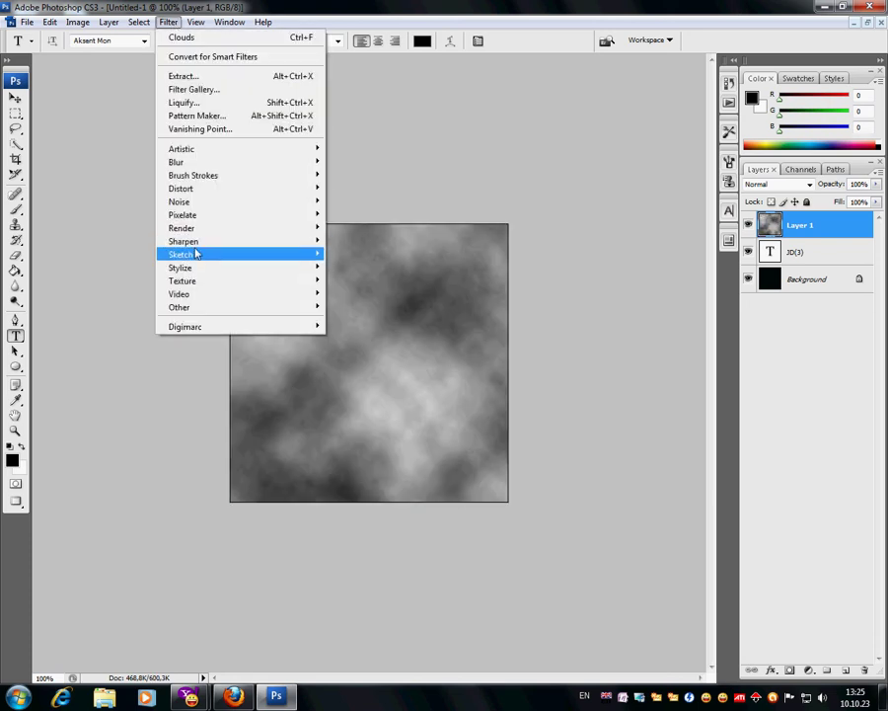
mouse_move(195, 254)
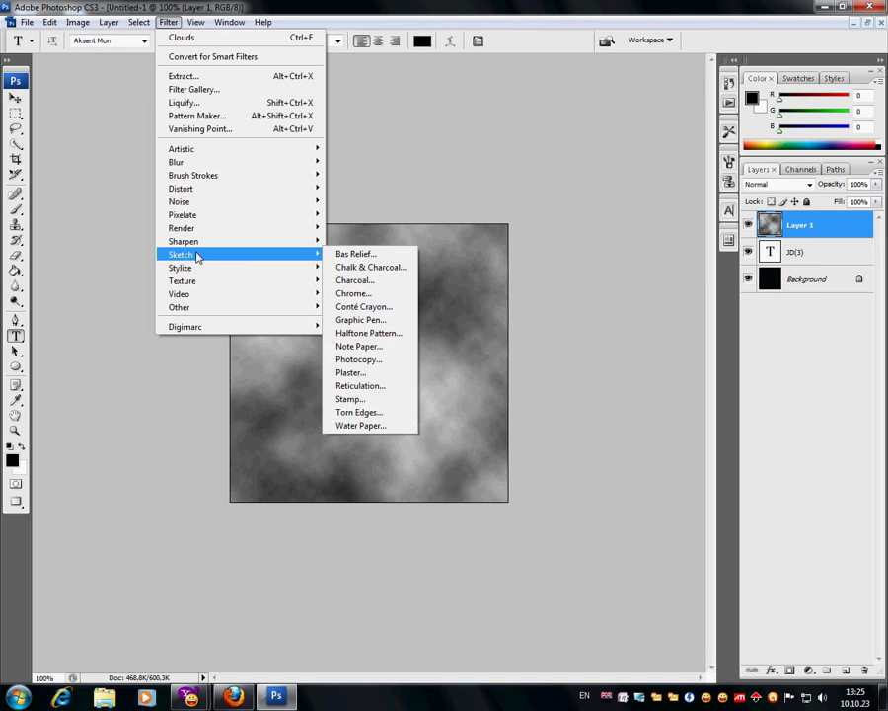
left_click(367, 296)
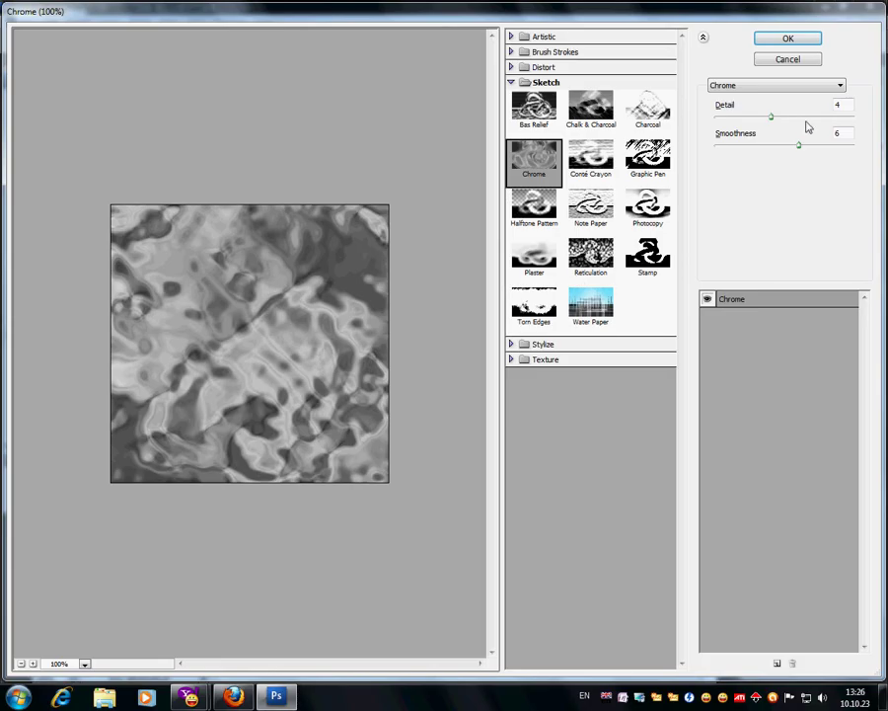
key("Tab")
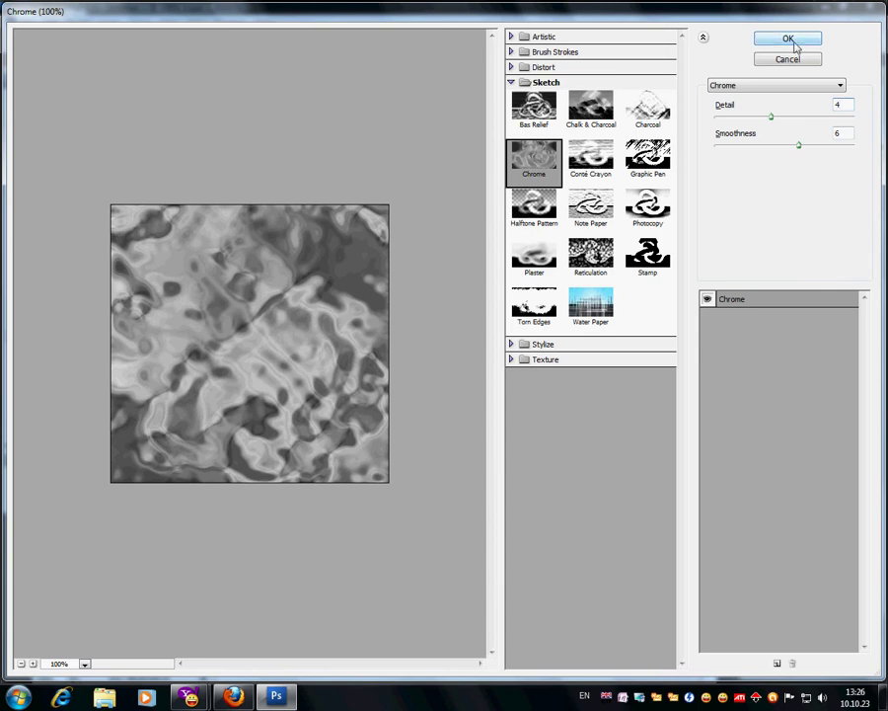
left_click(790, 42)
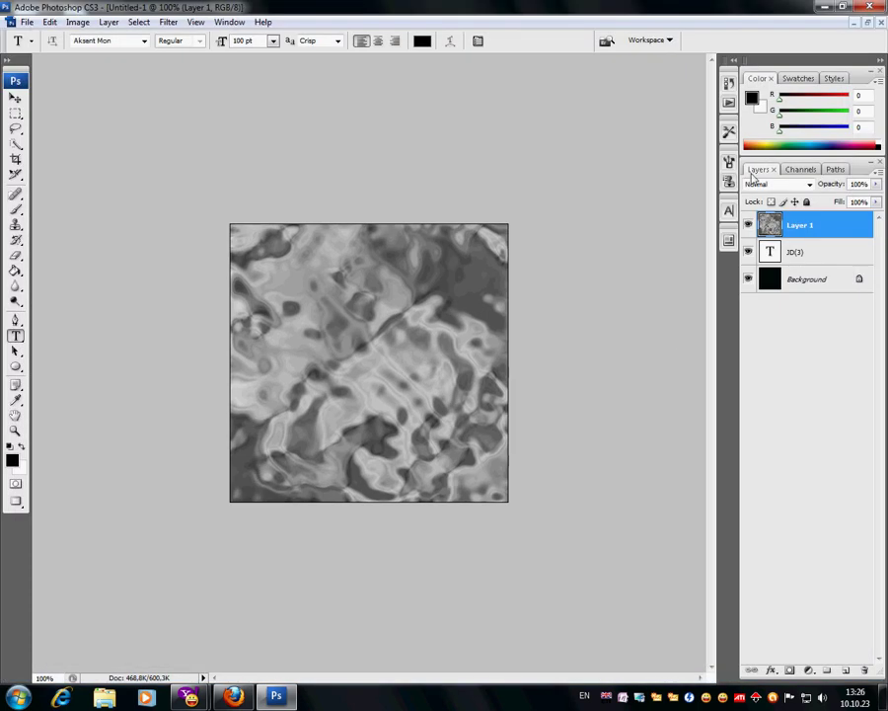
left_click(775, 184)
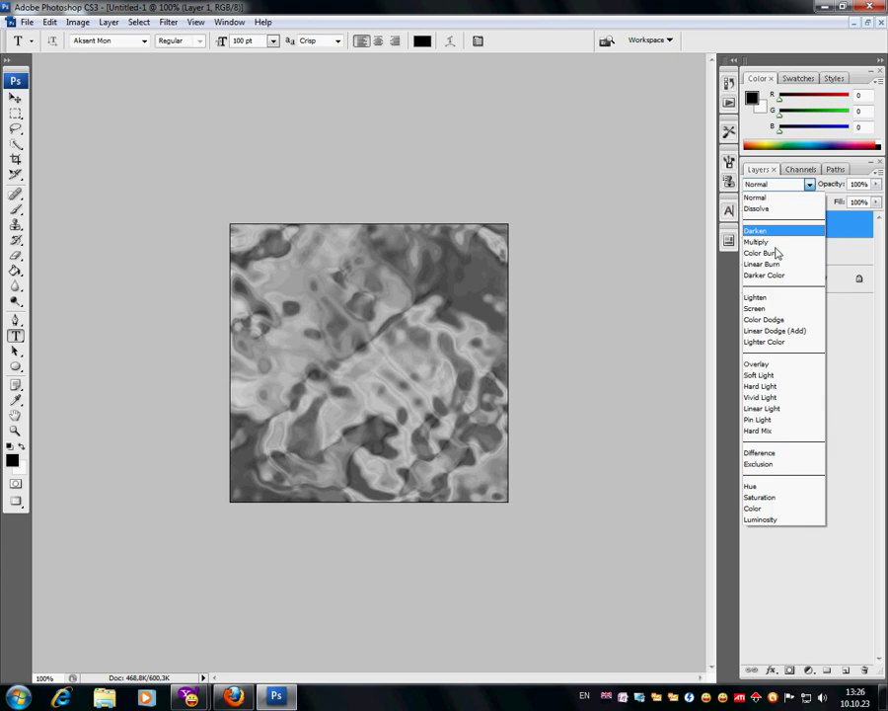
left_click(785, 320)
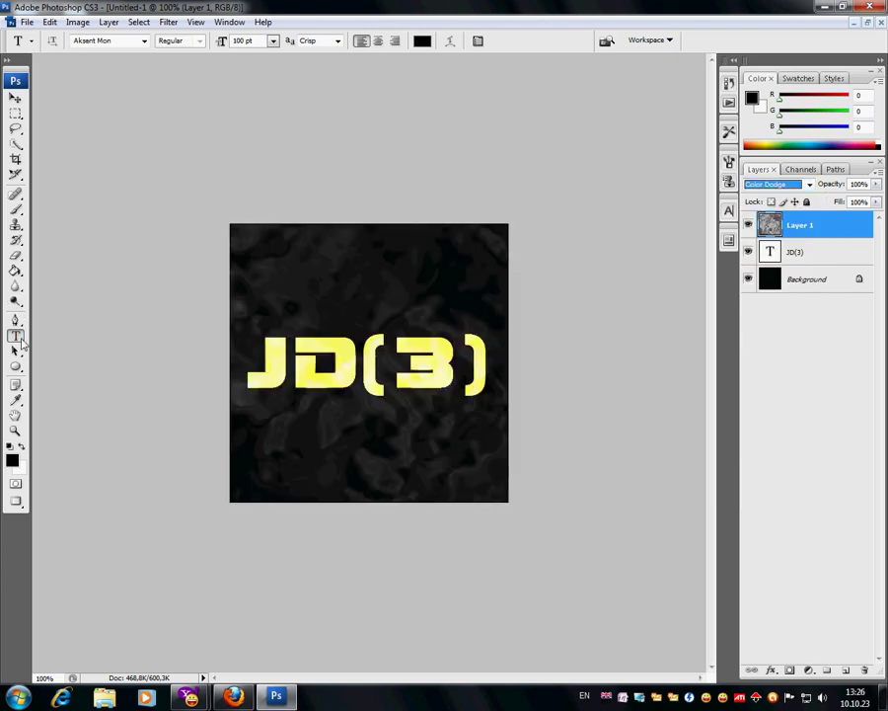
Rasterize the JD(3) text layer.
left_click(790, 253)
right_click(783, 253)
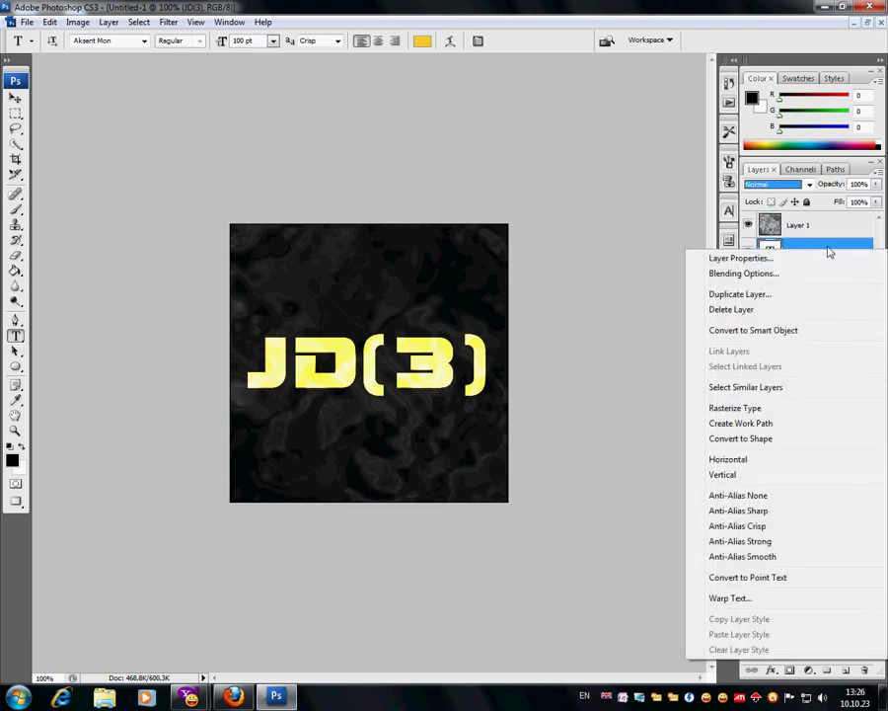
left_click(829, 249)
right_click(815, 253)
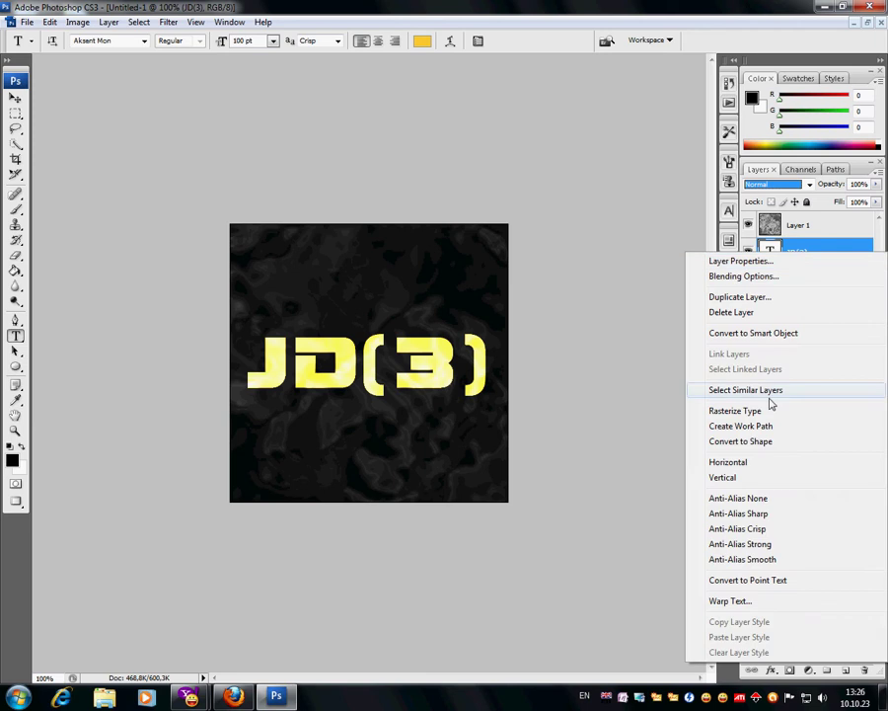
left_click(747, 412)
Duplicate the rasterized JD(3) layer three times, keeping the default copy names.
right_click(826, 264)
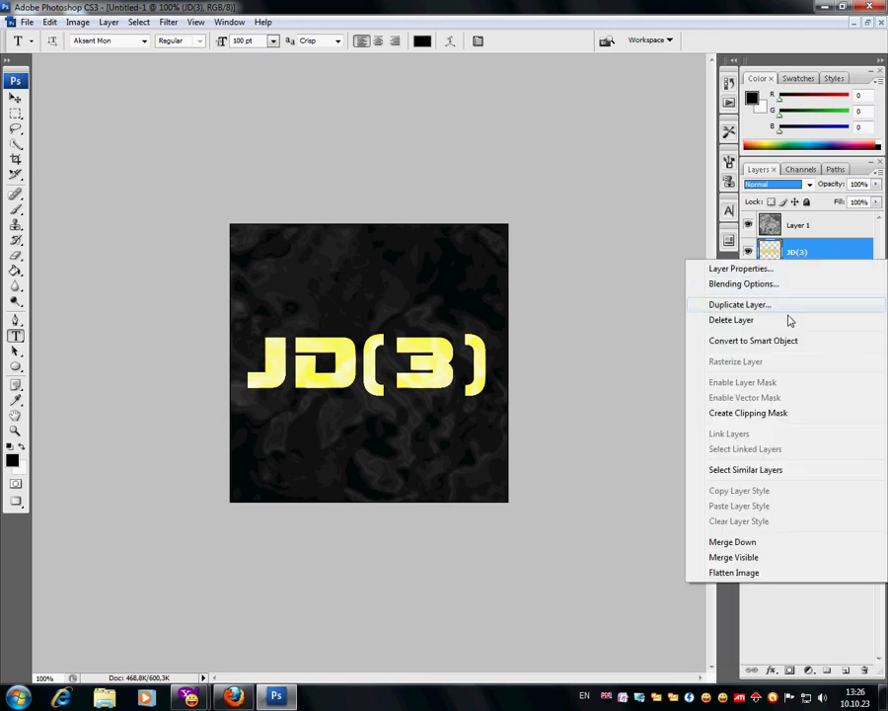
left_click(760, 305)
key("Return")
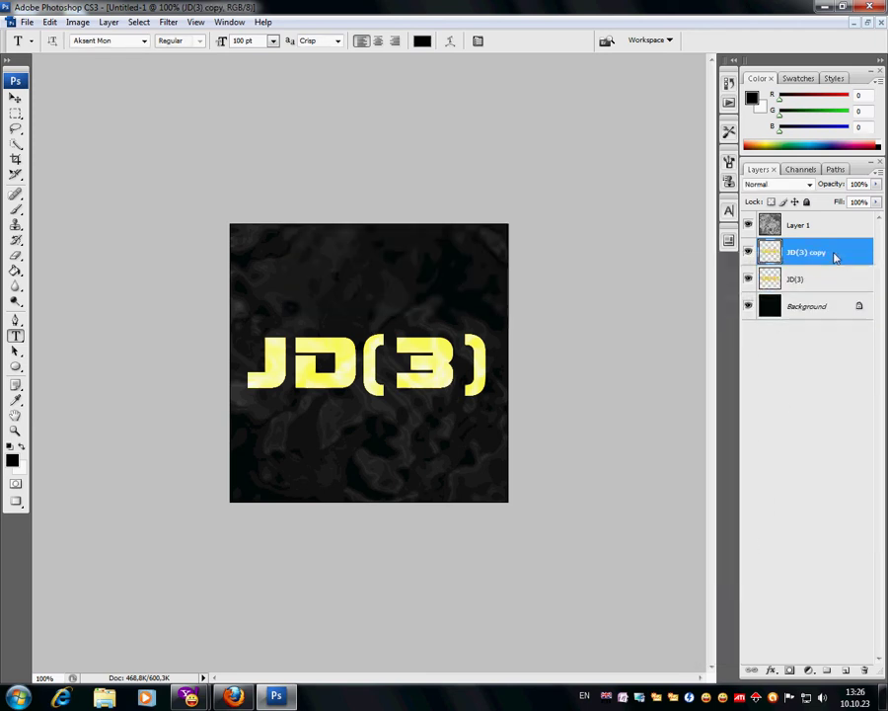
right_click(829, 253)
left_click(759, 297)
key("Return")
right_click(853, 267)
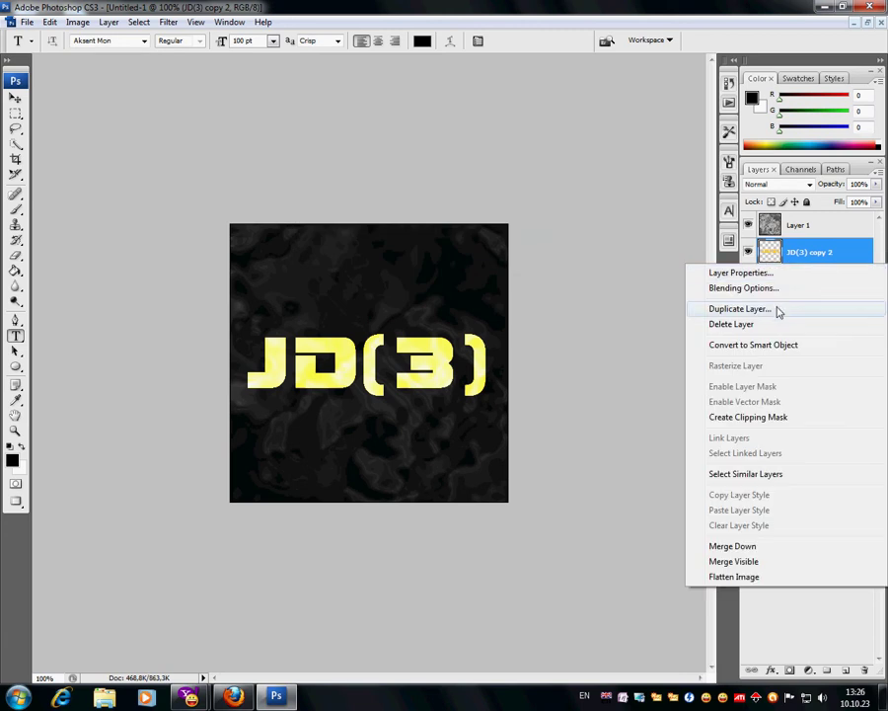
left_click(773, 310)
key("Return")
Apply Motion Blur to the JD(3) copy layer with an angle of 0° and a distance of 100 pixels.
left_click(832, 307)
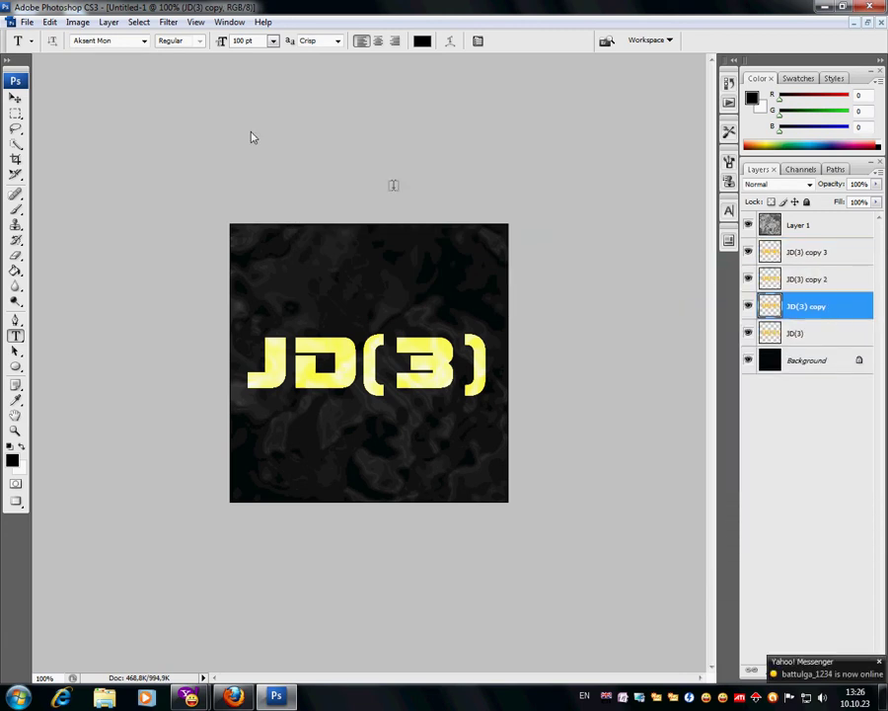
left_click(168, 21)
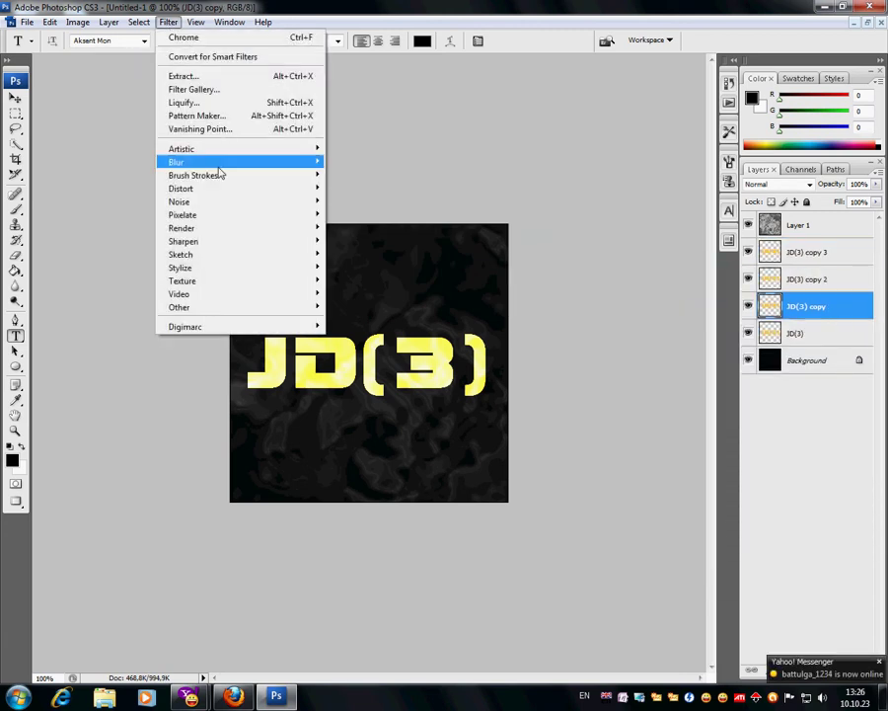
mouse_move(214, 162)
left_click(371, 240)
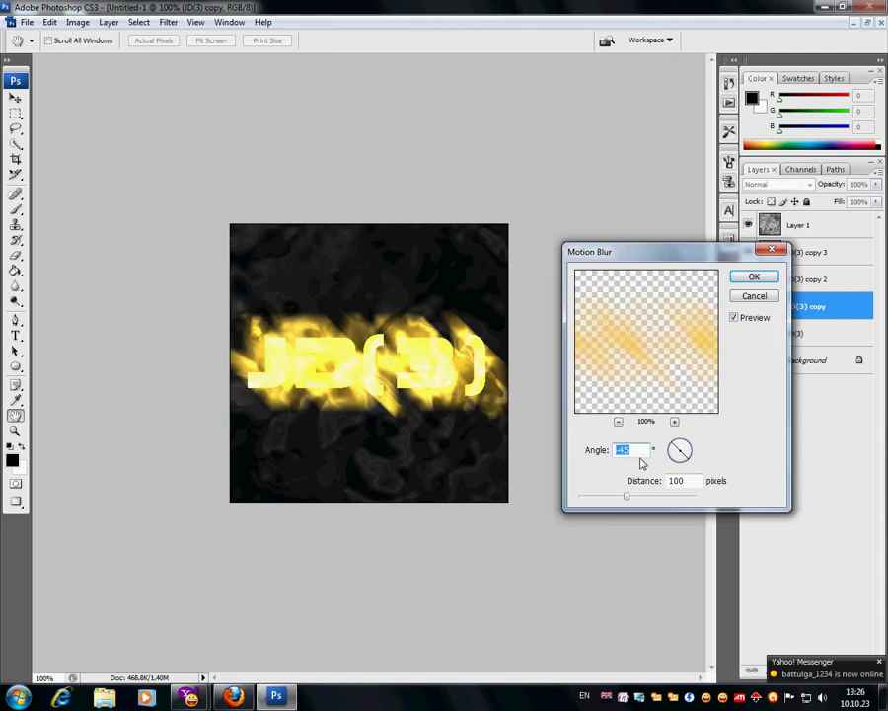
type("0")
left_click(755, 277)
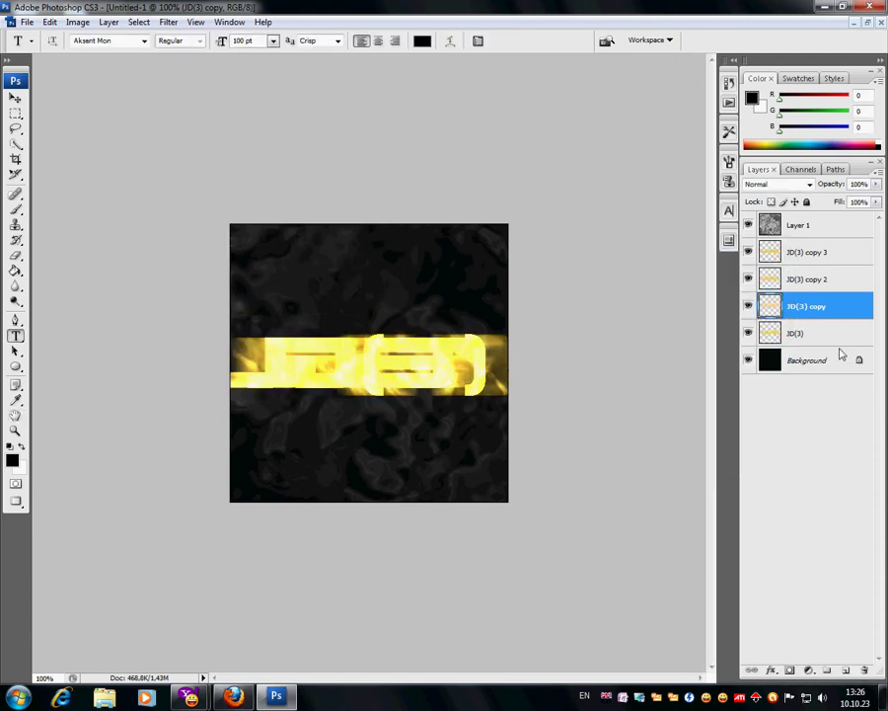
Apply Motion Blur to the JD(3) copy 2 layer with an angle of 45° and a distance of 100 pixels.
right_click(795, 286)
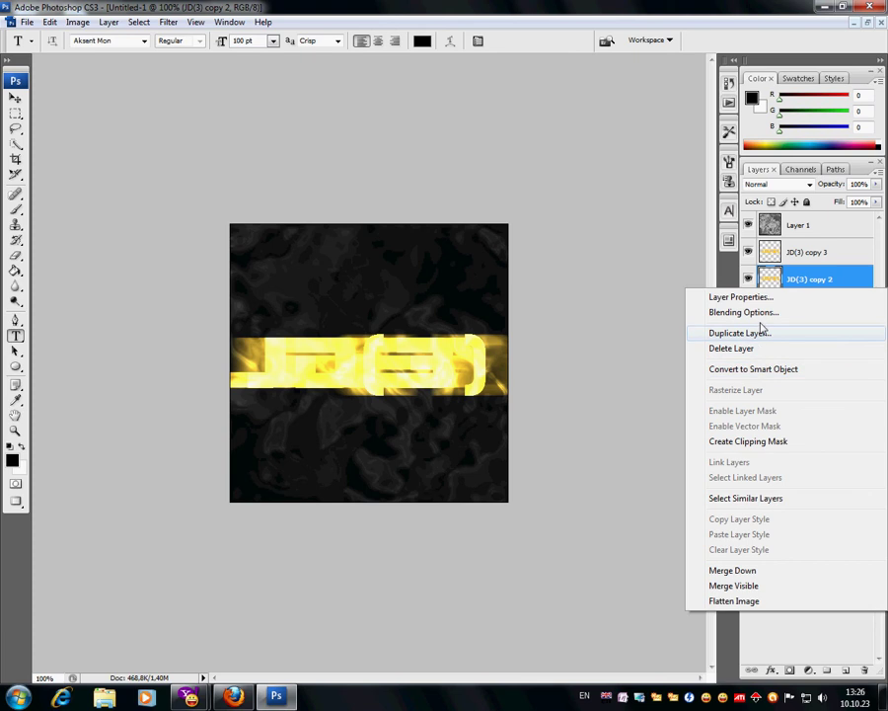
left_click(169, 22)
left_click(169, 22)
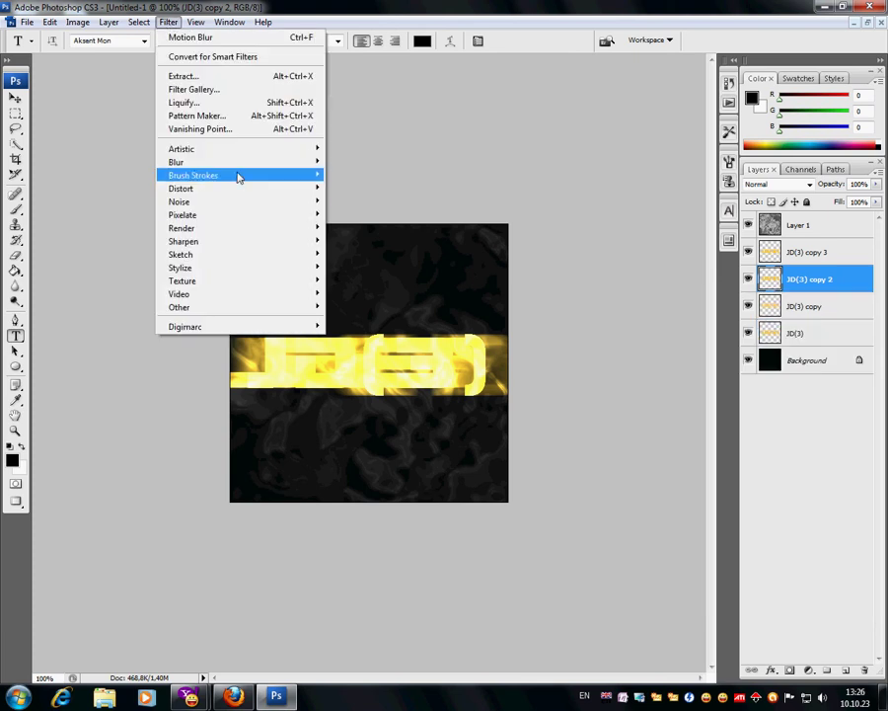
mouse_move(235, 167)
left_click(392, 240)
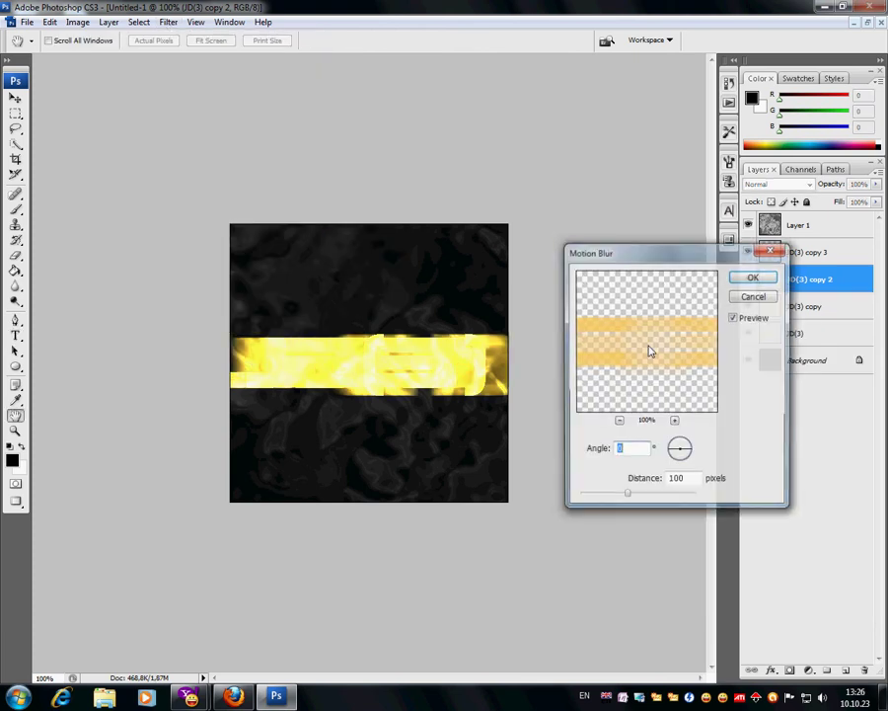
type("45")
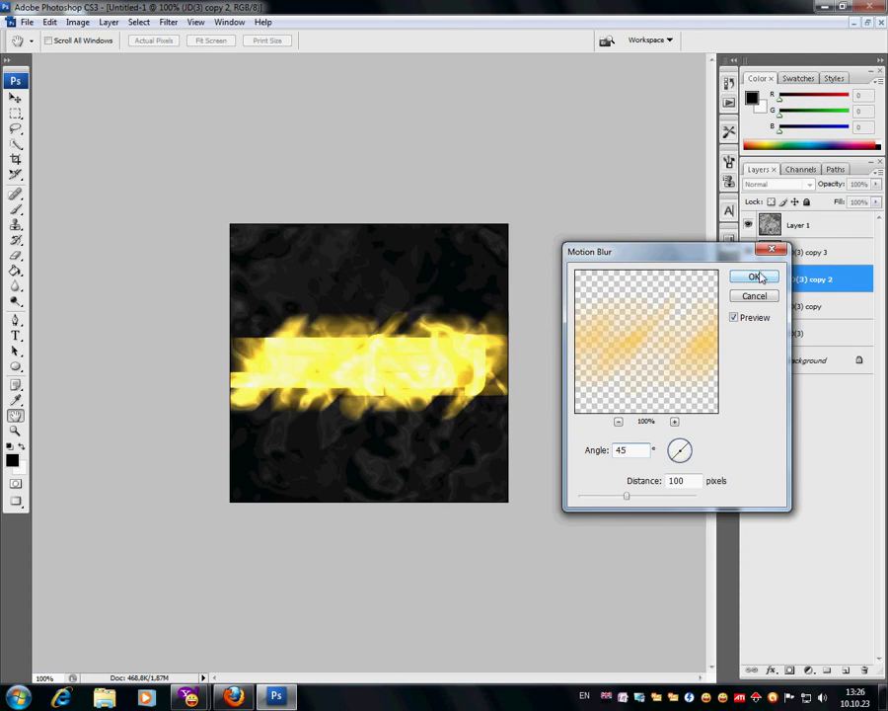
left_click(754, 279)
Apply Motion Blur to the JD(3) copy 3 layer with an angle of -45° and a distance of 100 pixels.
left_click(787, 255)
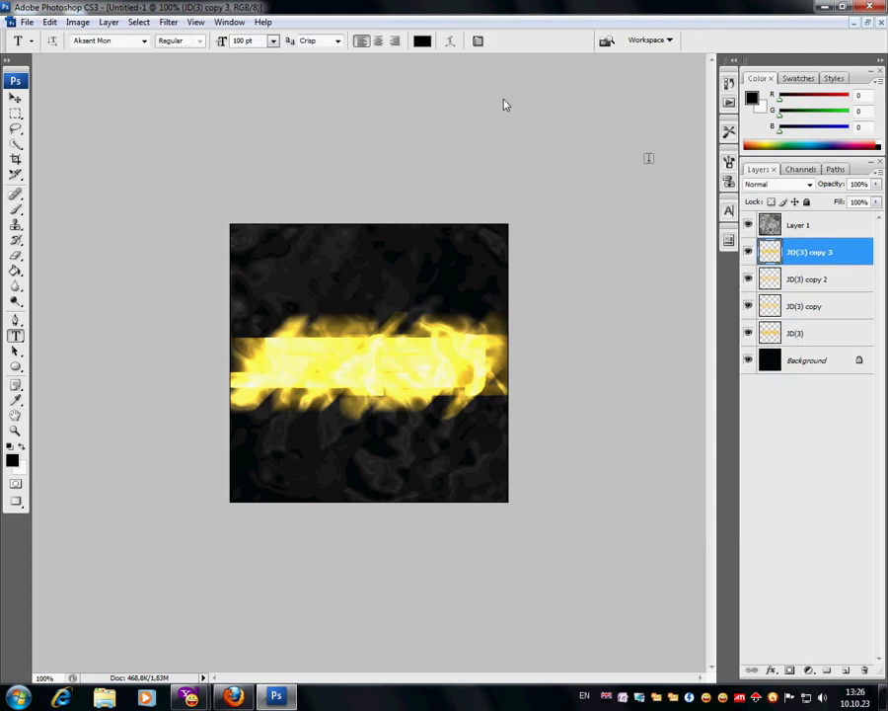
left_click(169, 21)
mouse_move(287, 164)
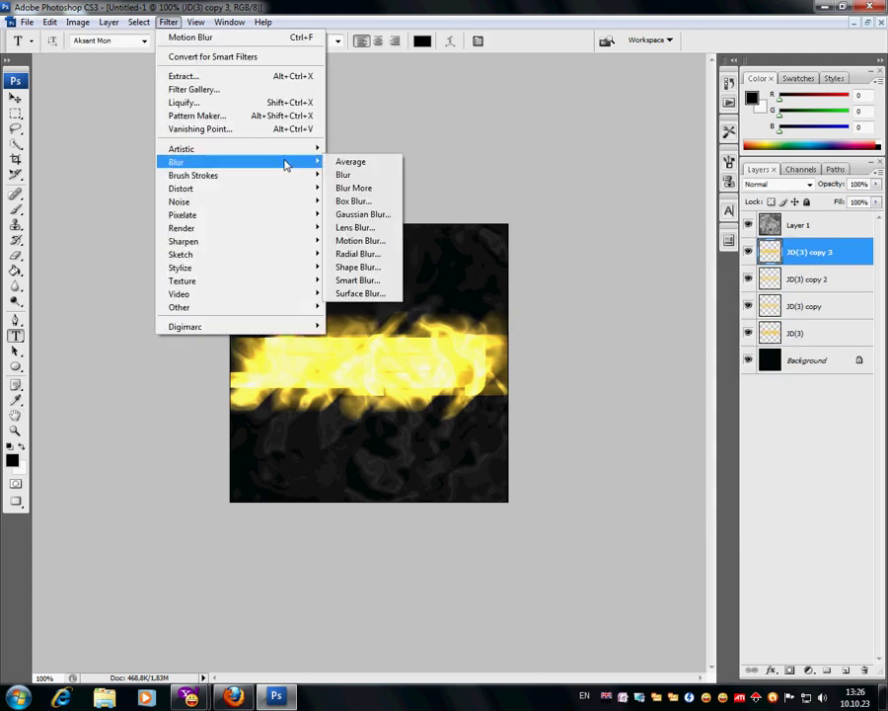
left_click(397, 241)
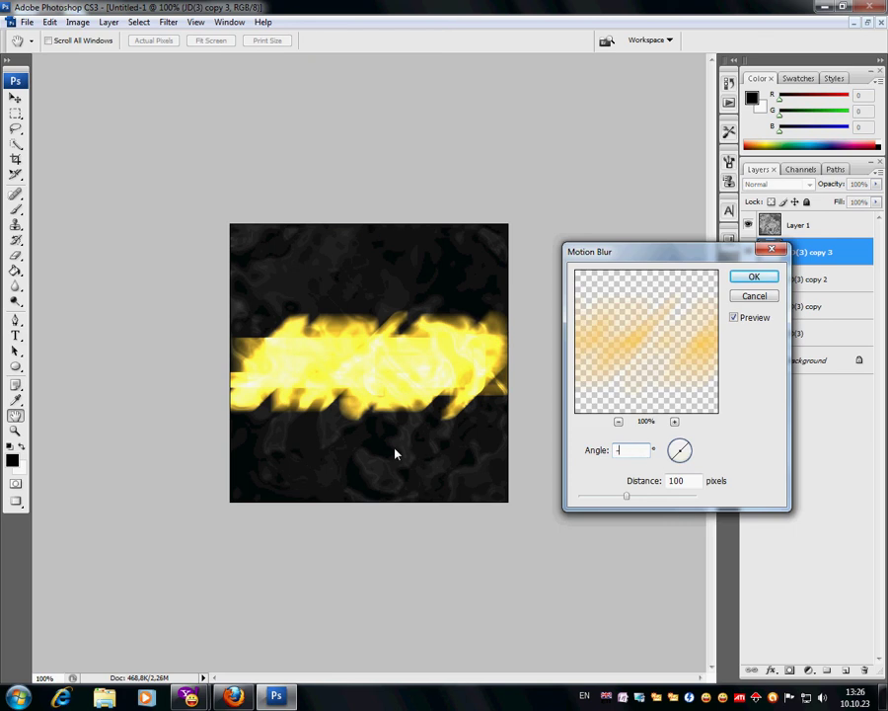
type("-45")
left_click(754, 276)
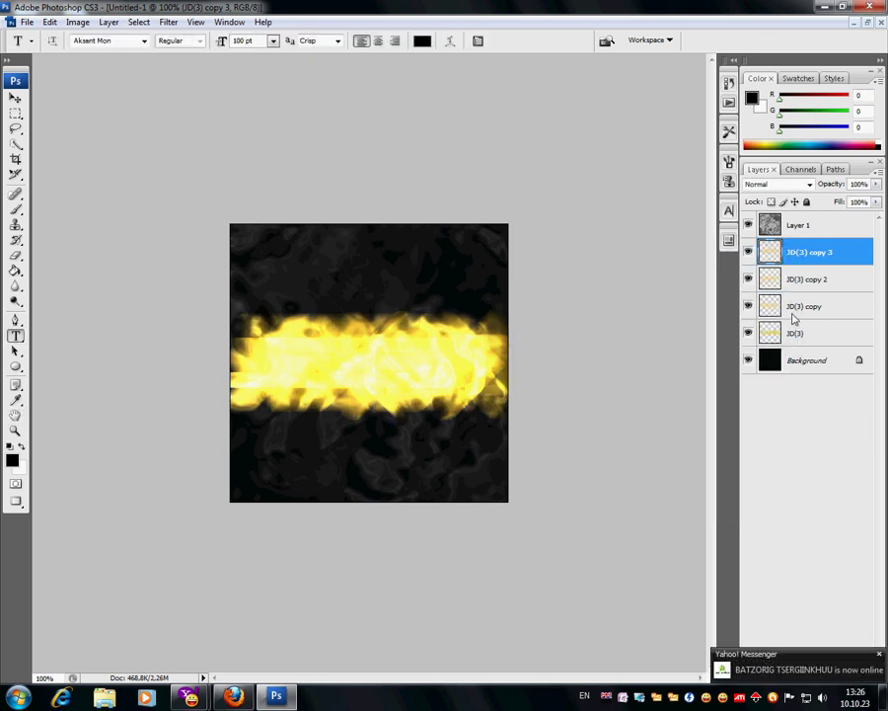
Merge JD(3) copy 3 down into JD(3) copy 2, and JD(3) copy down into JD(3).
right_click(811, 259)
left_click(753, 539)
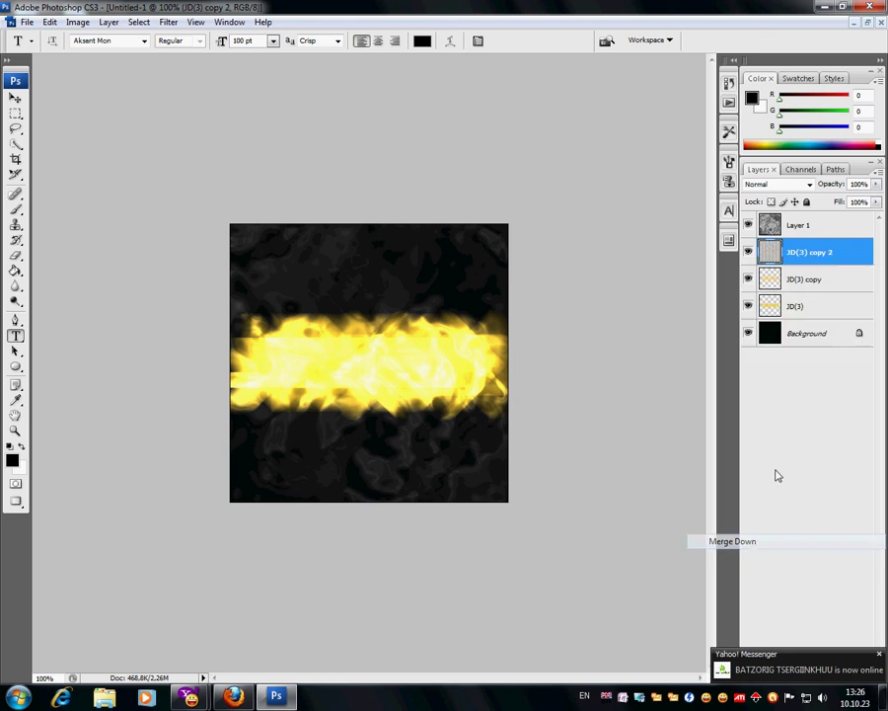
right_click(801, 286)
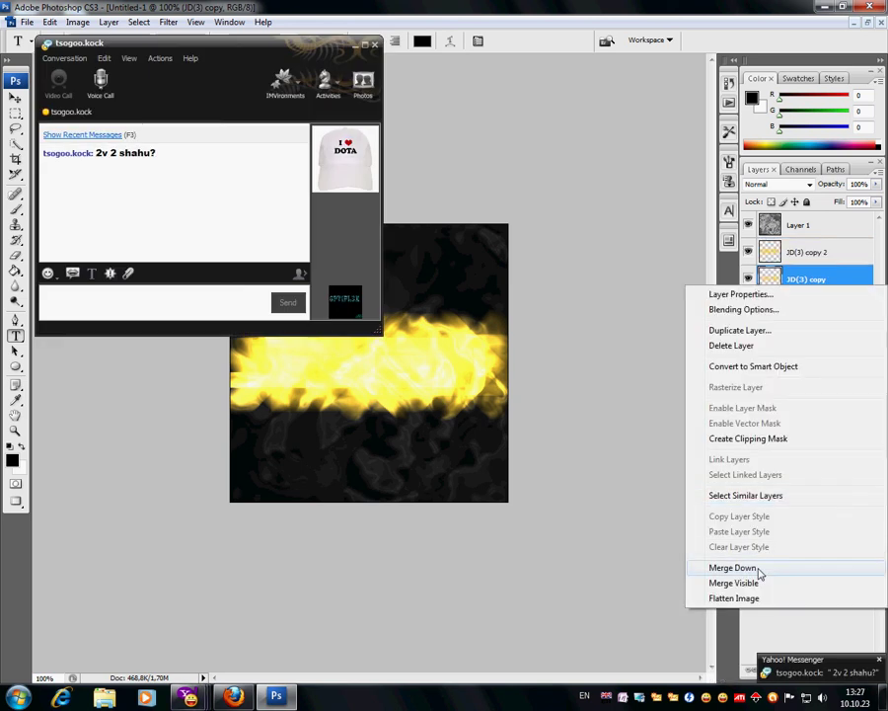
left_click(755, 569)
left_click(831, 356)
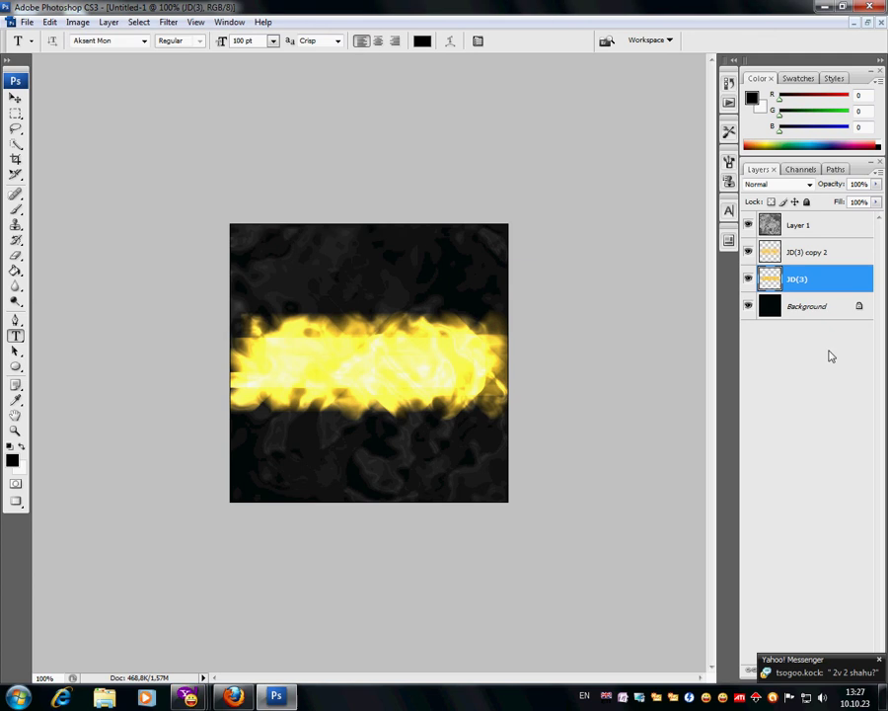
Move the JD(3) layer above the JD(3) copy 2 layer.
left_click(800, 256)
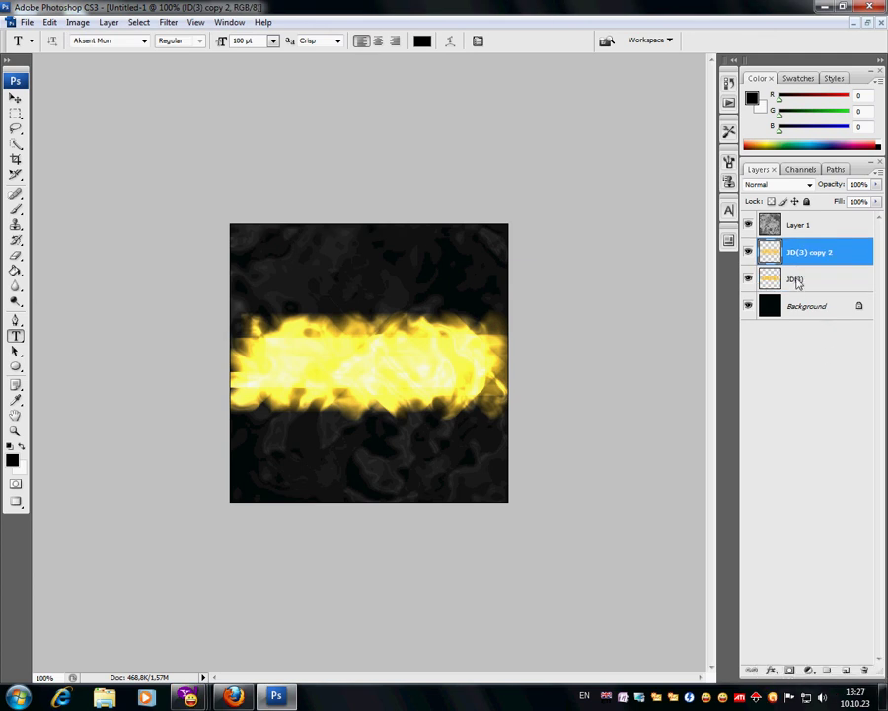
left_click(797, 281)
left_click_drag(812, 278, 814, 258)
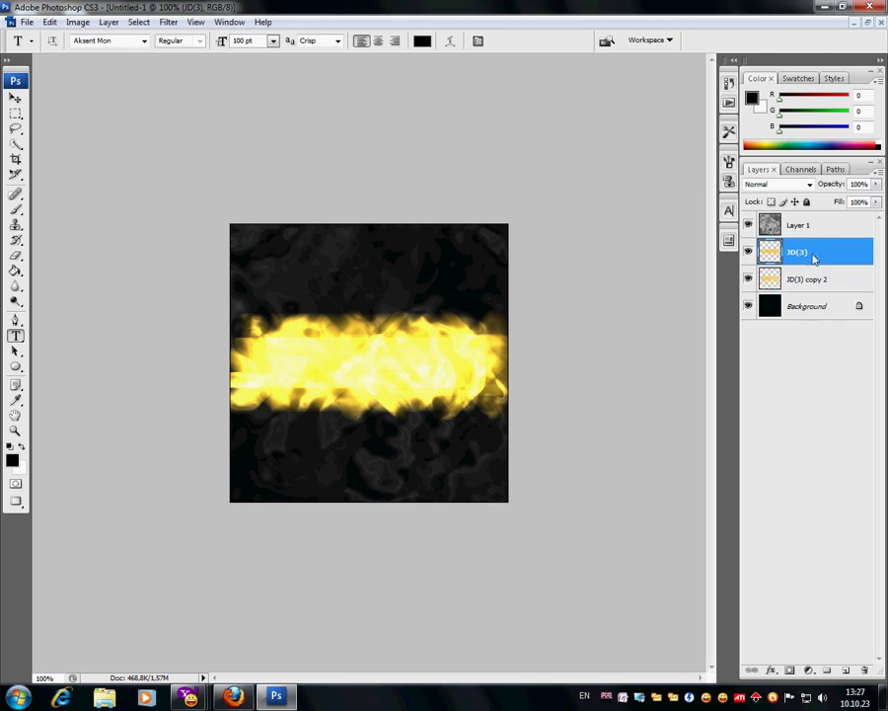
Apply Gaussian Blur with a 3-pixel radius to the JD(3) layer.
left_click(161, 22)
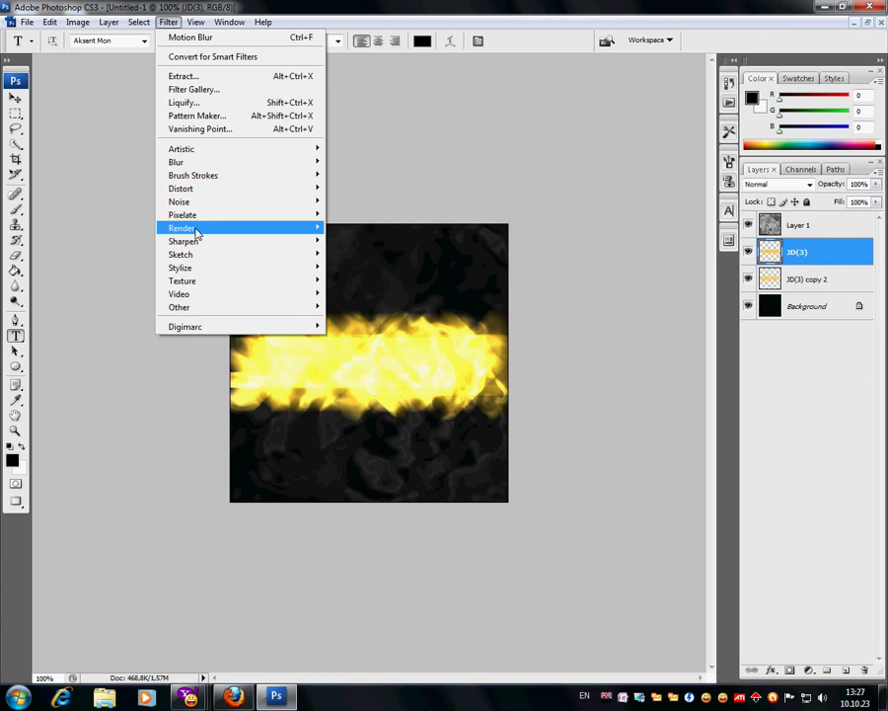
mouse_move(199, 232)
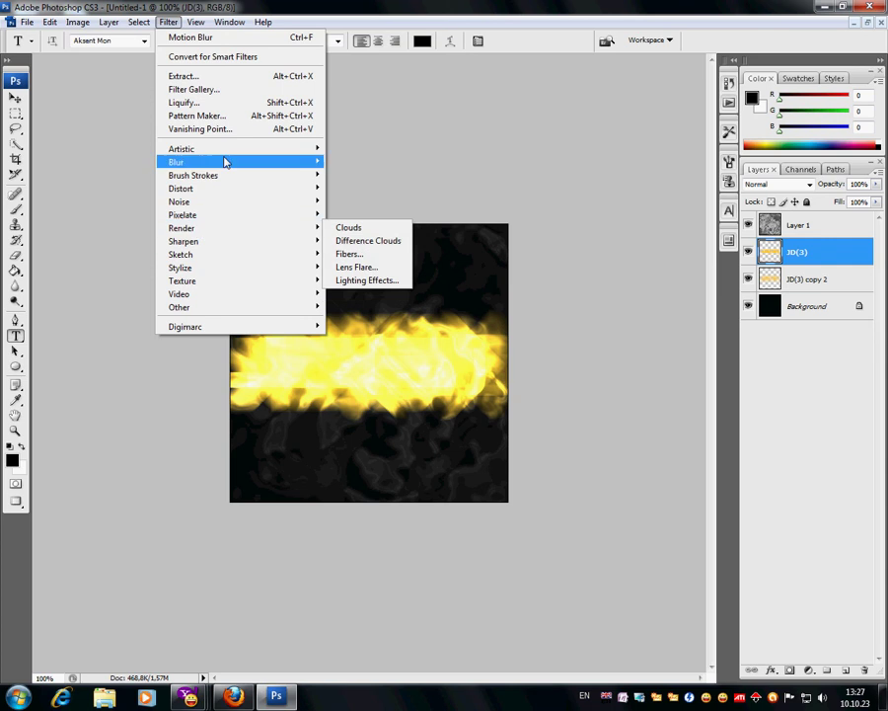
mouse_move(226, 162)
left_click(367, 216)
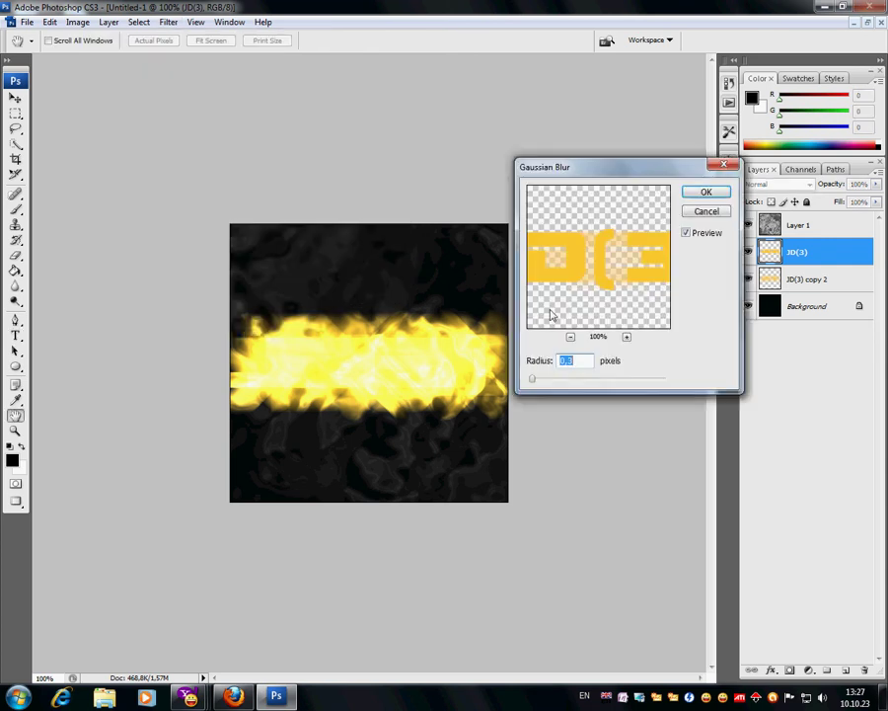
type("3")
left_click(706, 192)
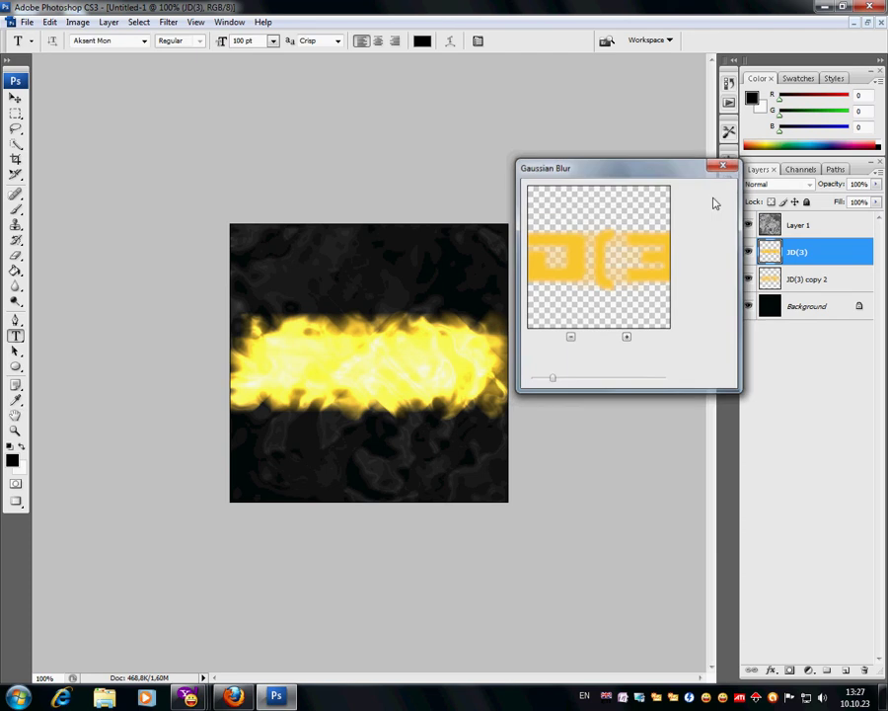
Darken the JD(3) layer to black by lowering its Lightness to the minimum with Hue/Saturation.
left_click(814, 285)
left_click(803, 257)
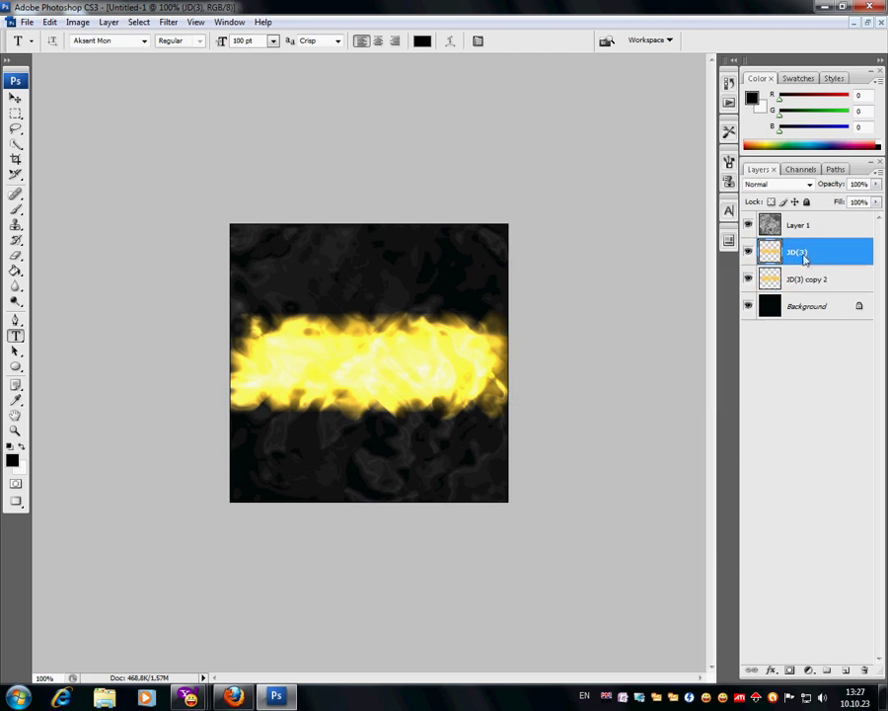
left_click(77, 24)
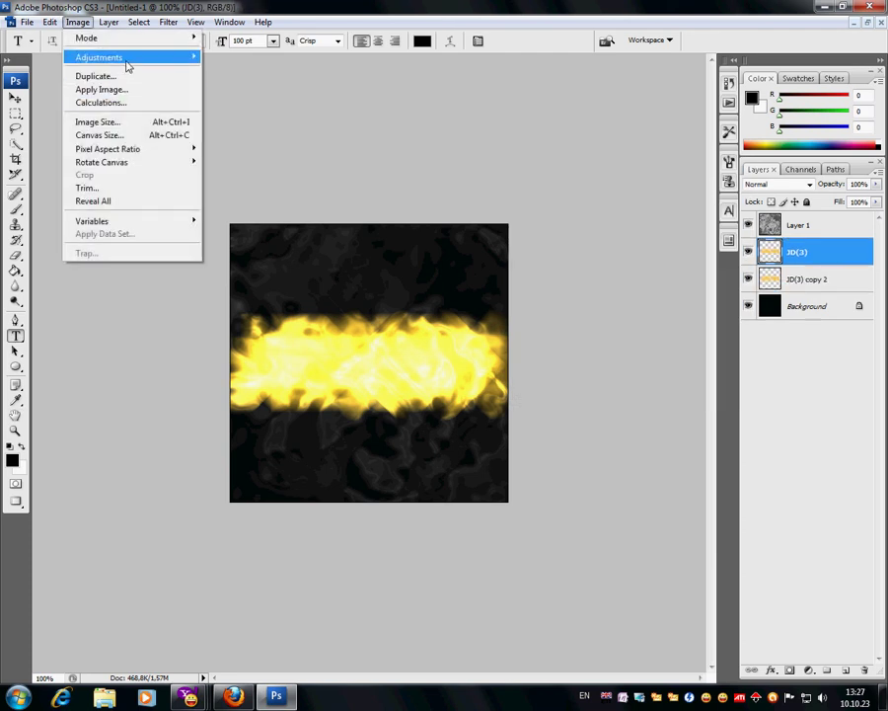
mouse_move(124, 57)
left_click(249, 169)
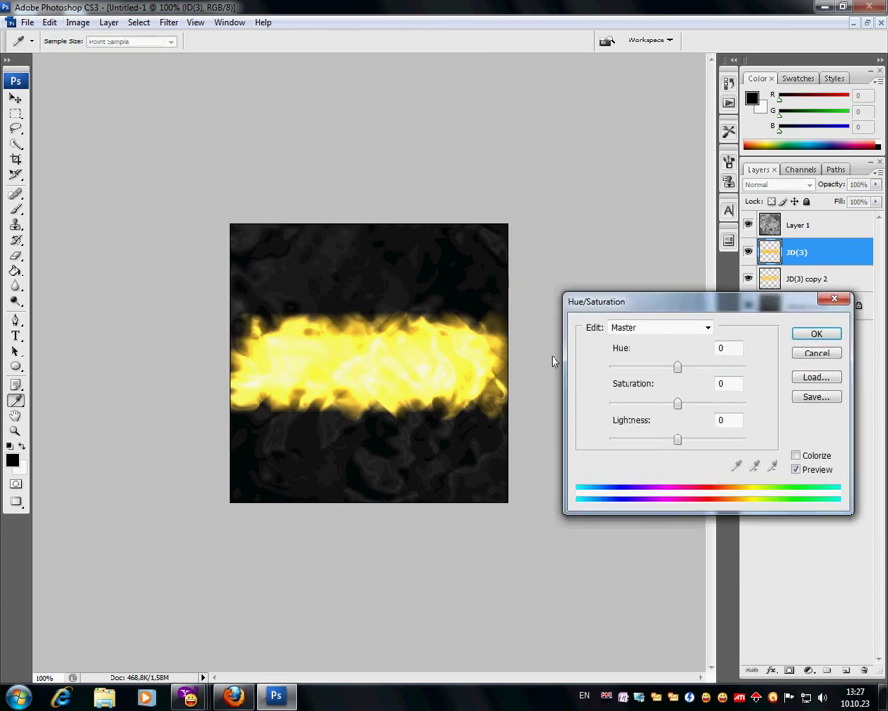
left_click_drag(677, 438, 608, 440)
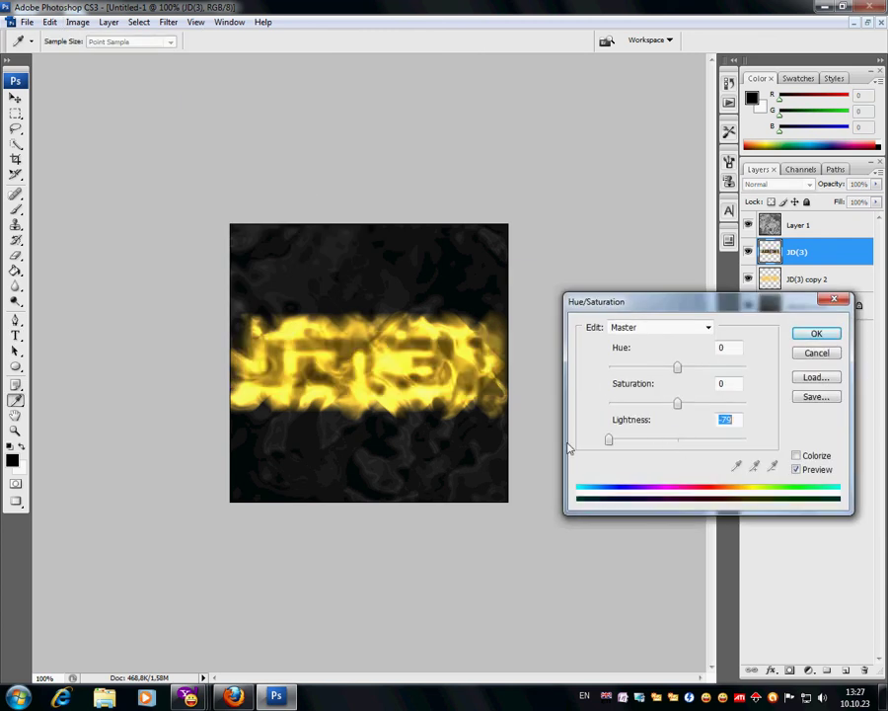
left_click(819, 335)
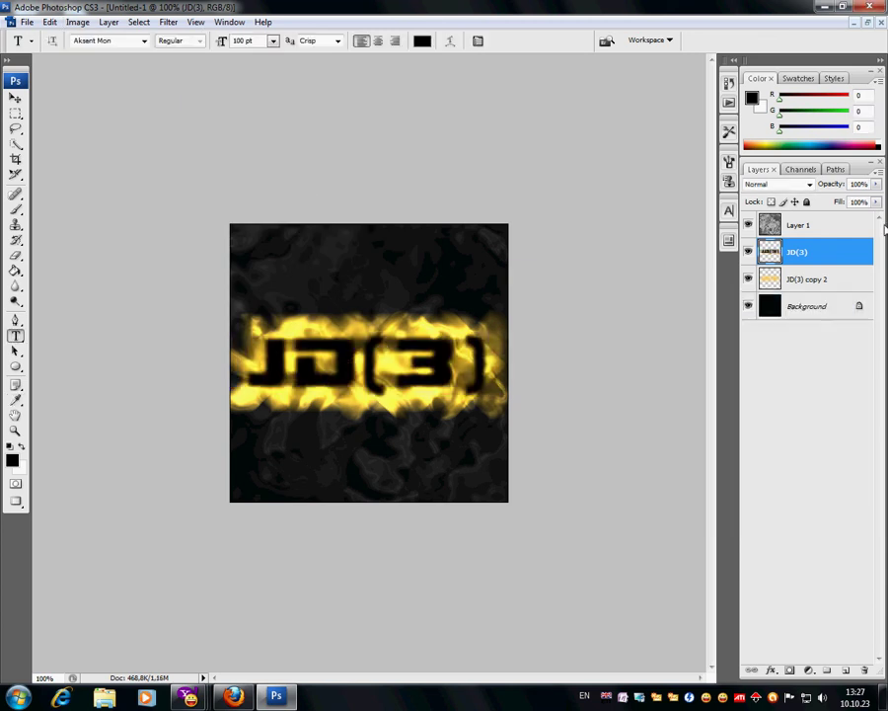
Try different opacities for the darkened JD(3) layer and settle on 80%.
left_click(861, 184)
type("70")
key("Return")
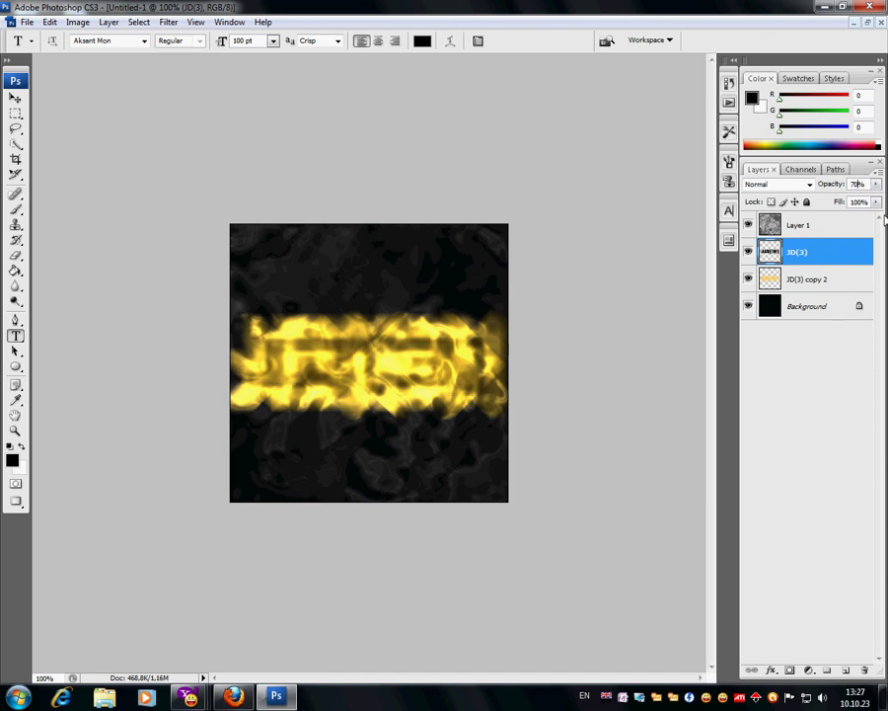
type("3")
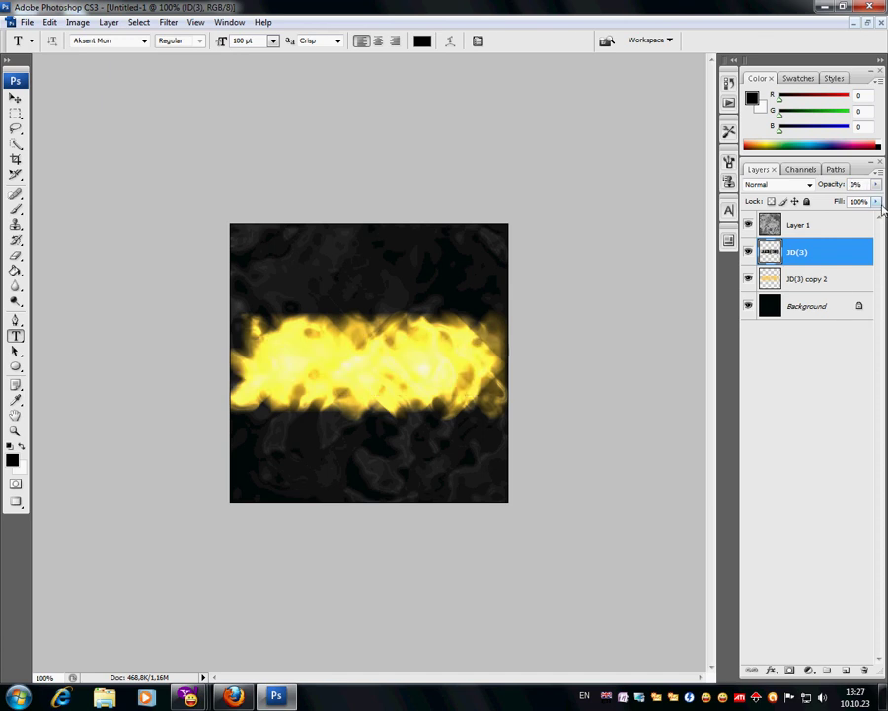
type("0")
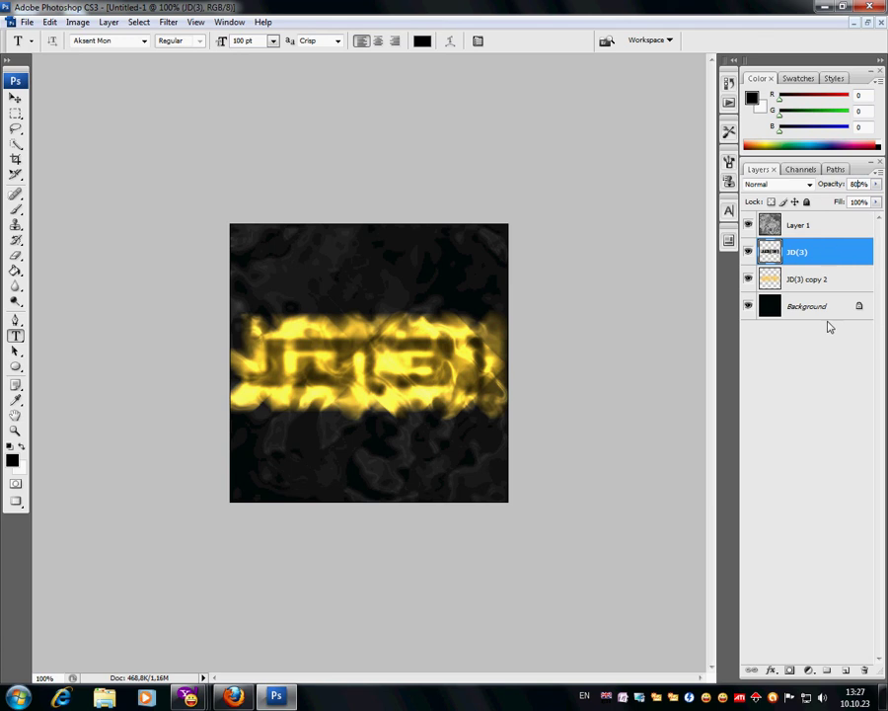
Colorize the JD(3) copy 2 layer blue with Hue/Saturation, using Hue 220 and Saturation 60.
left_click(791, 285)
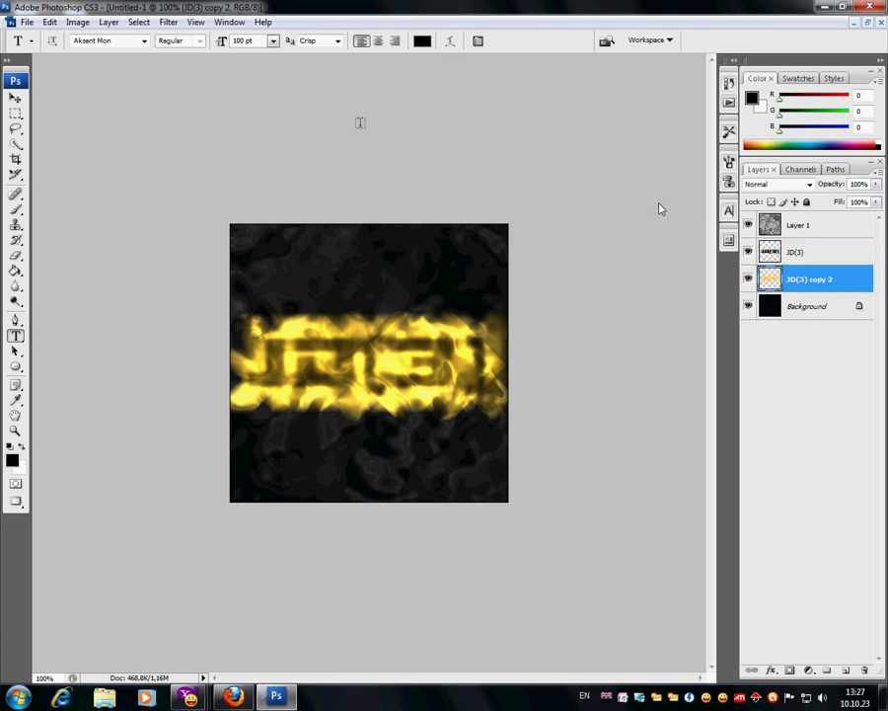
left_click(81, 24)
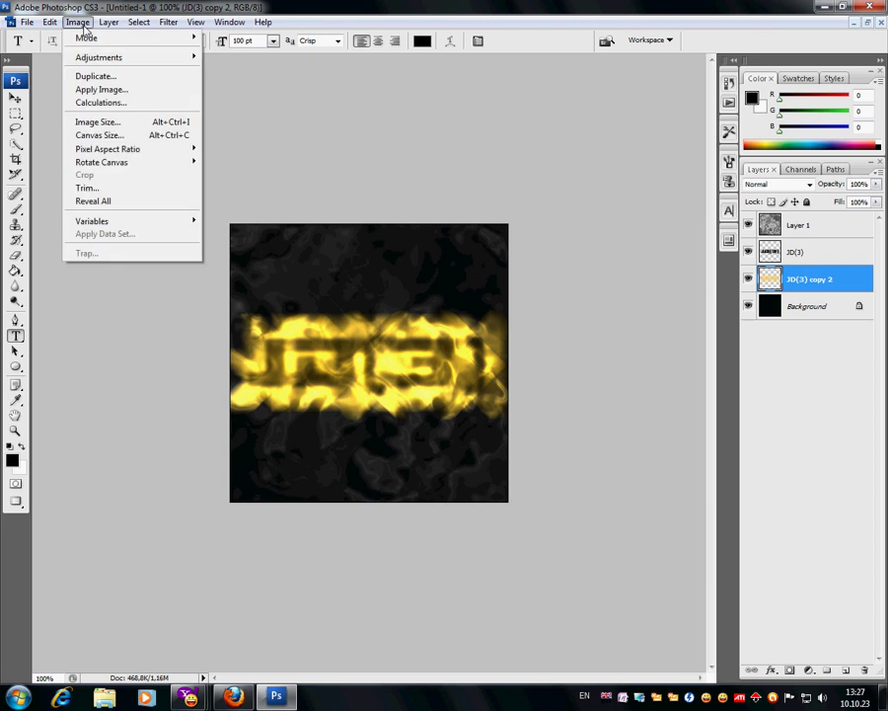
mouse_move(89, 59)
left_click(293, 167)
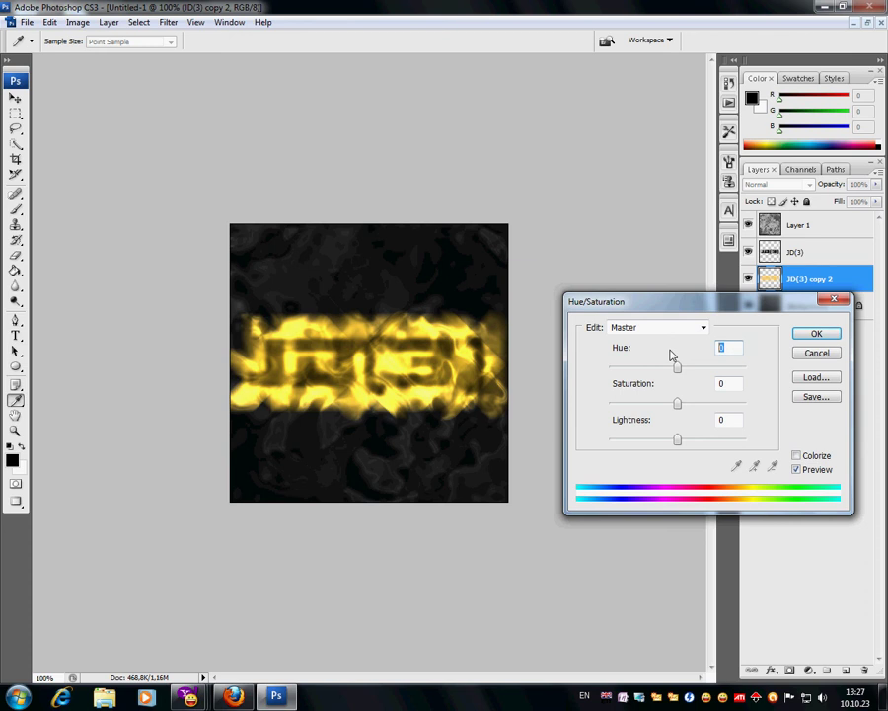
left_click(797, 457)
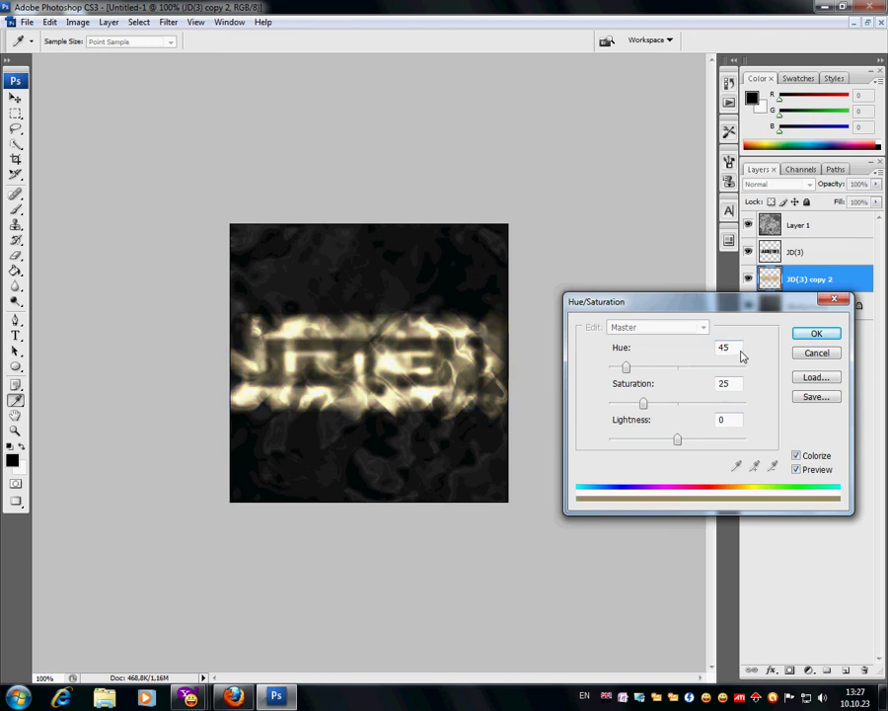
double_click(726, 348)
type("220")
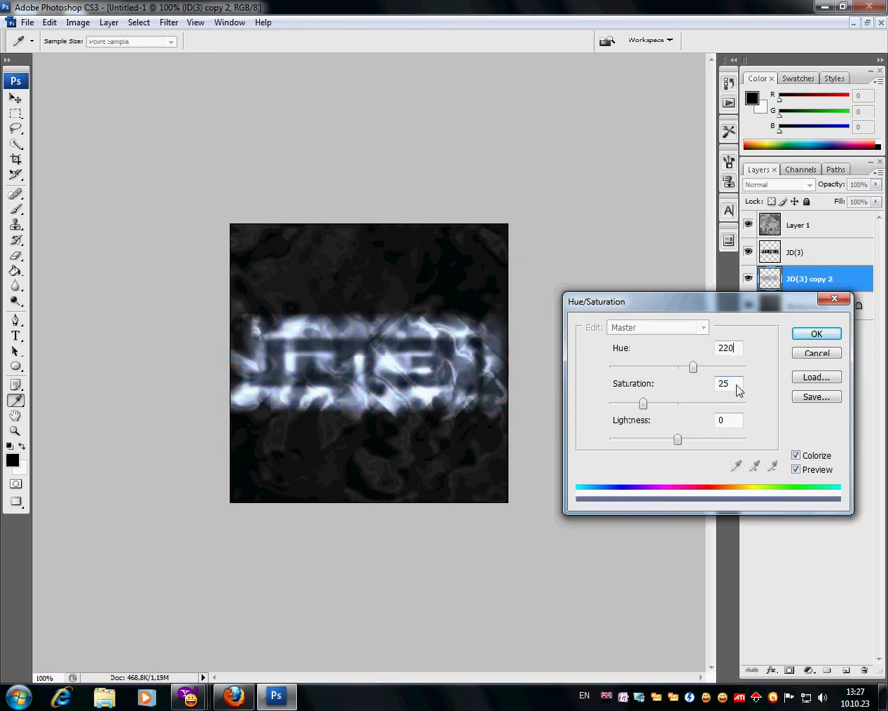
double_click(735, 385)
type("60")
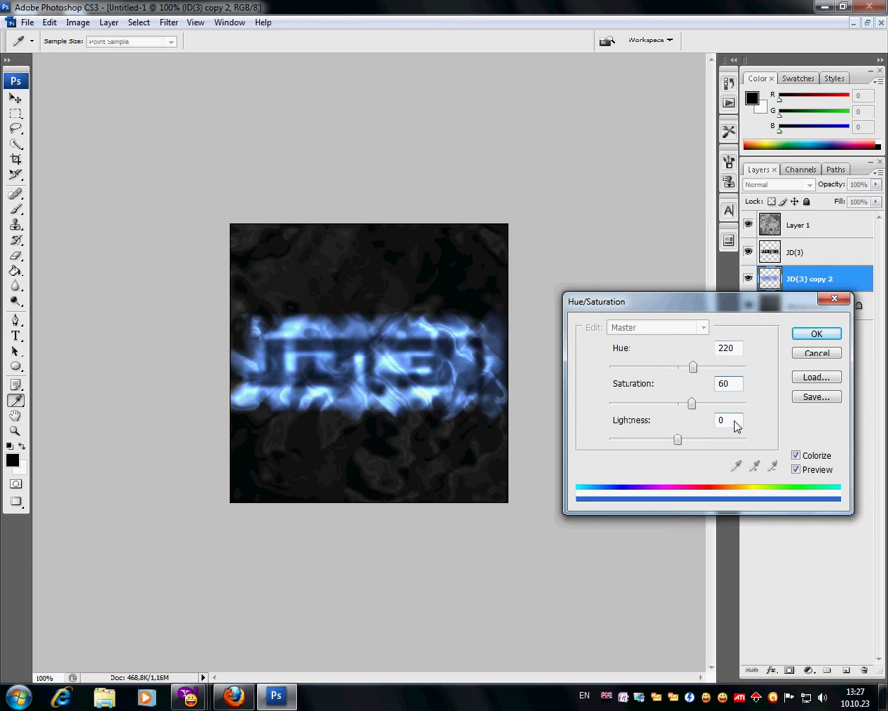
left_click(826, 339)
key("t")
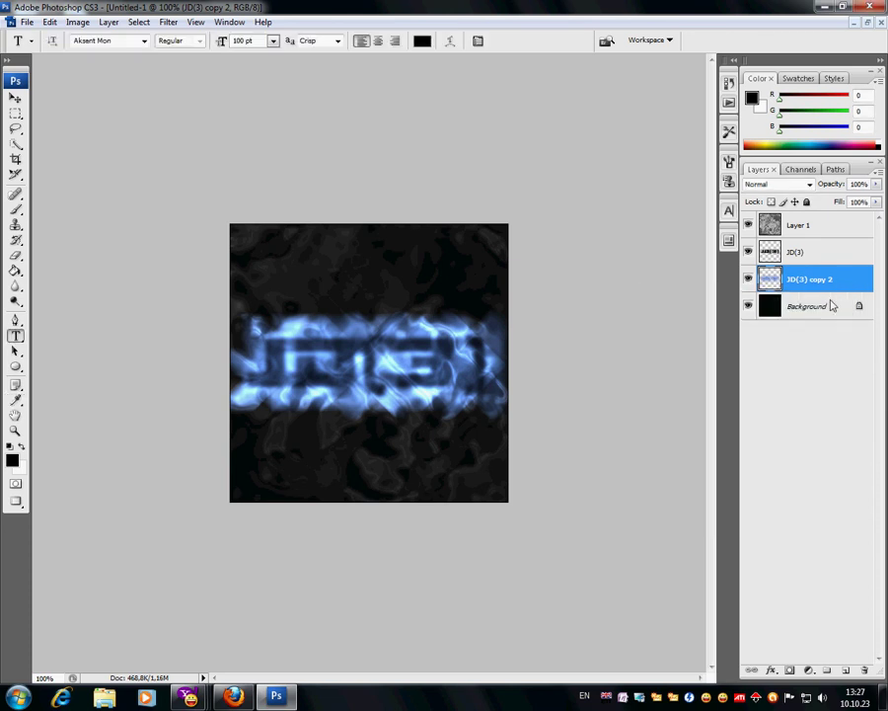
Apply Gaussian Blur with a 0.4-pixel radius to the JD(3) copy 2 layer.
left_click(169, 21)
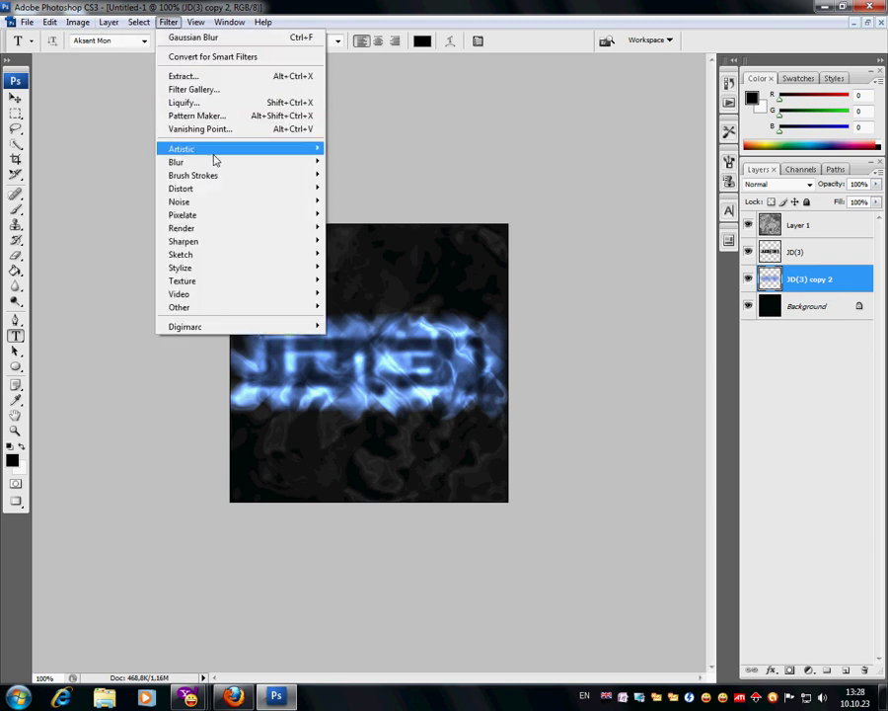
mouse_move(214, 162)
left_click(389, 216)
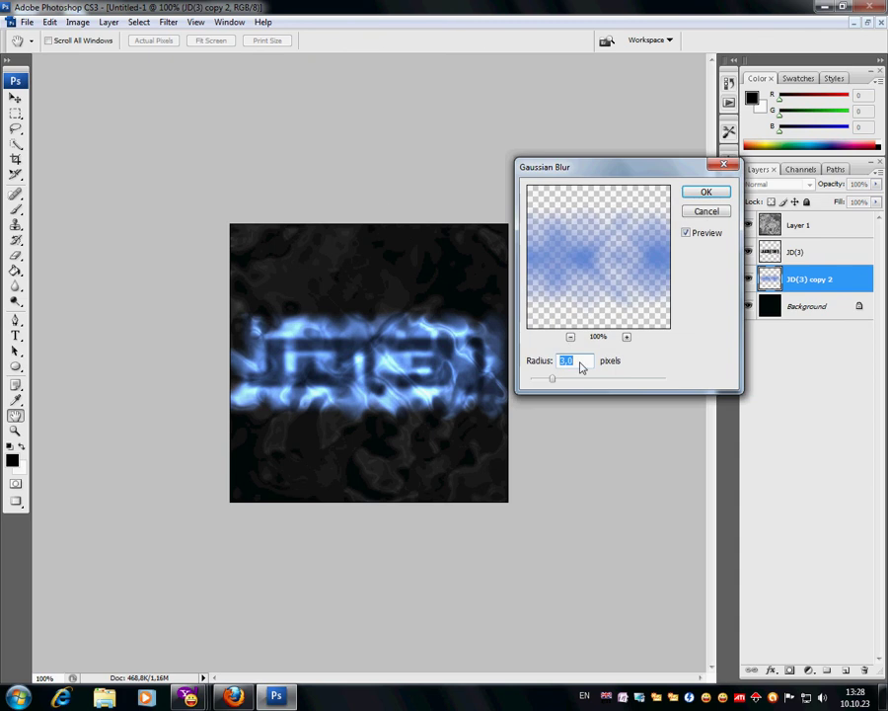
key("Down")
key("Down")
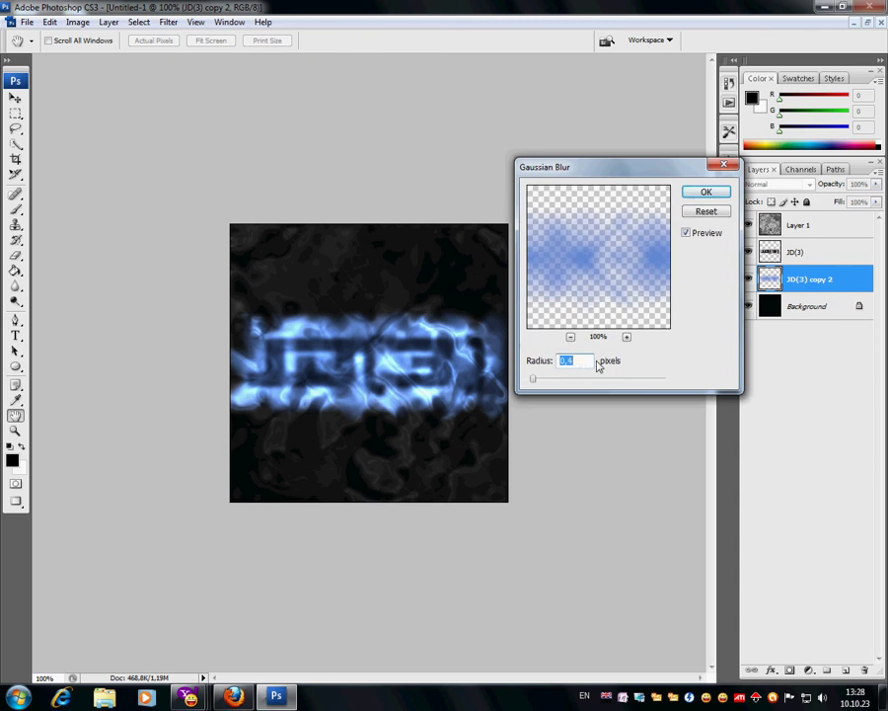
key("Return")
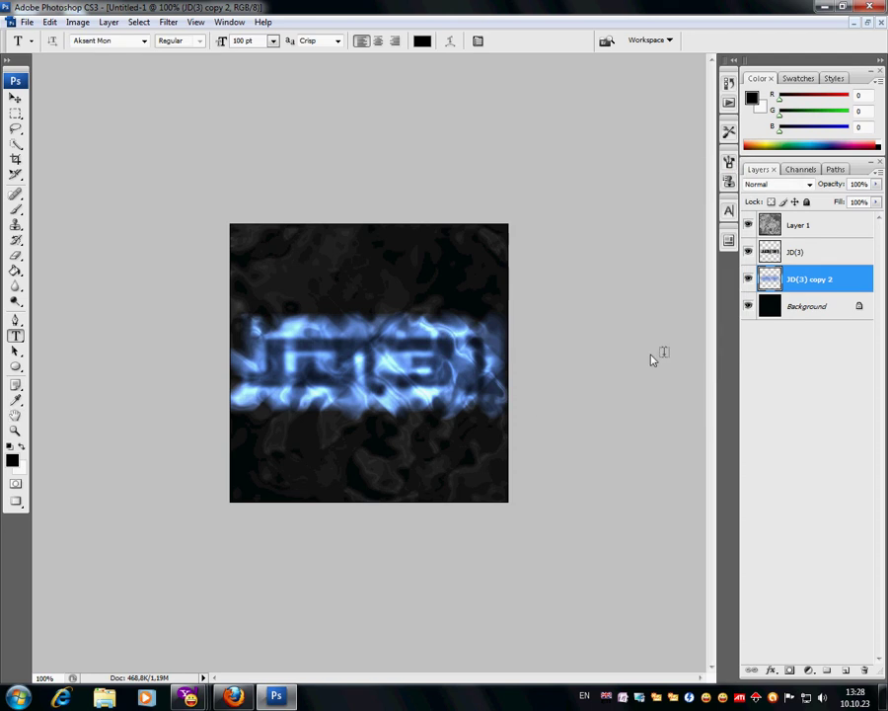